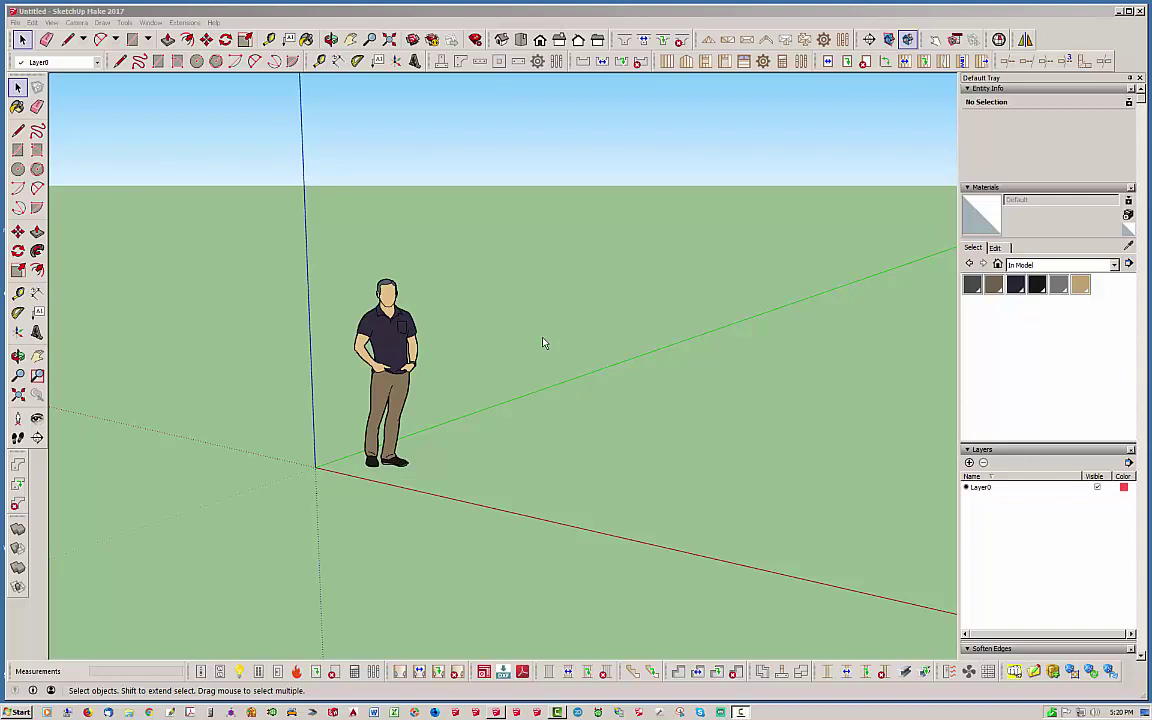
Step: Float the stemwall blockout toolbar over the model and reposition it out of the way
drag(577, 61, 655, 222)
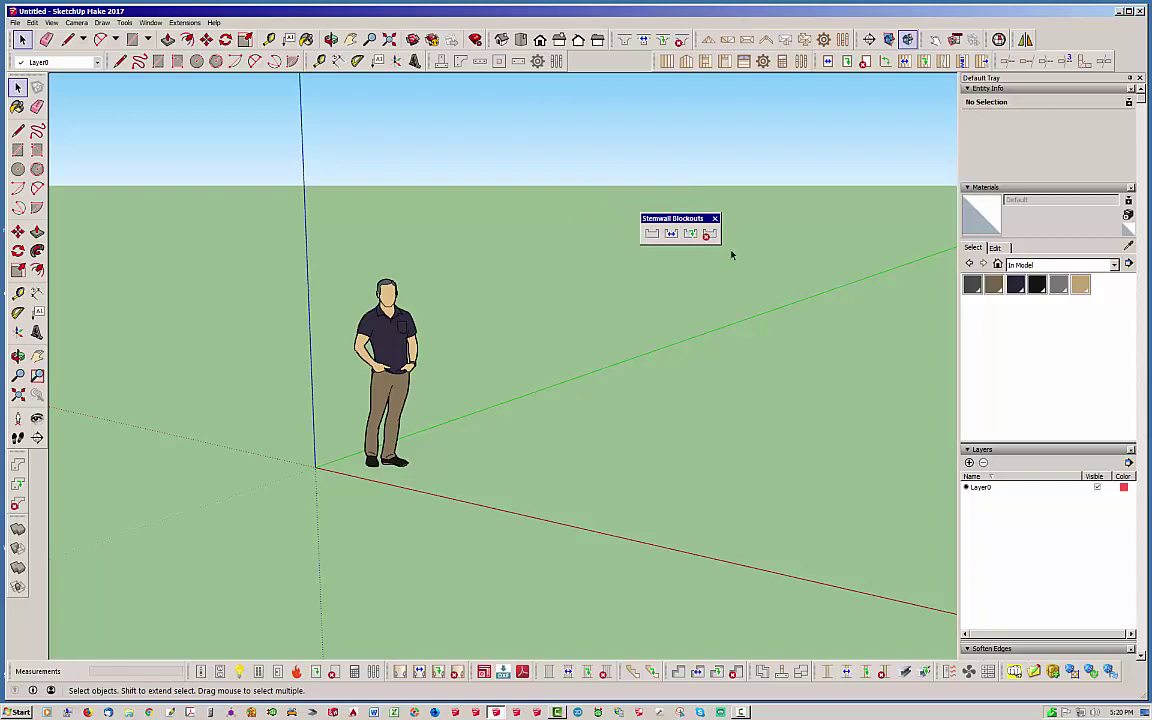
drag(688, 225, 740, 227)
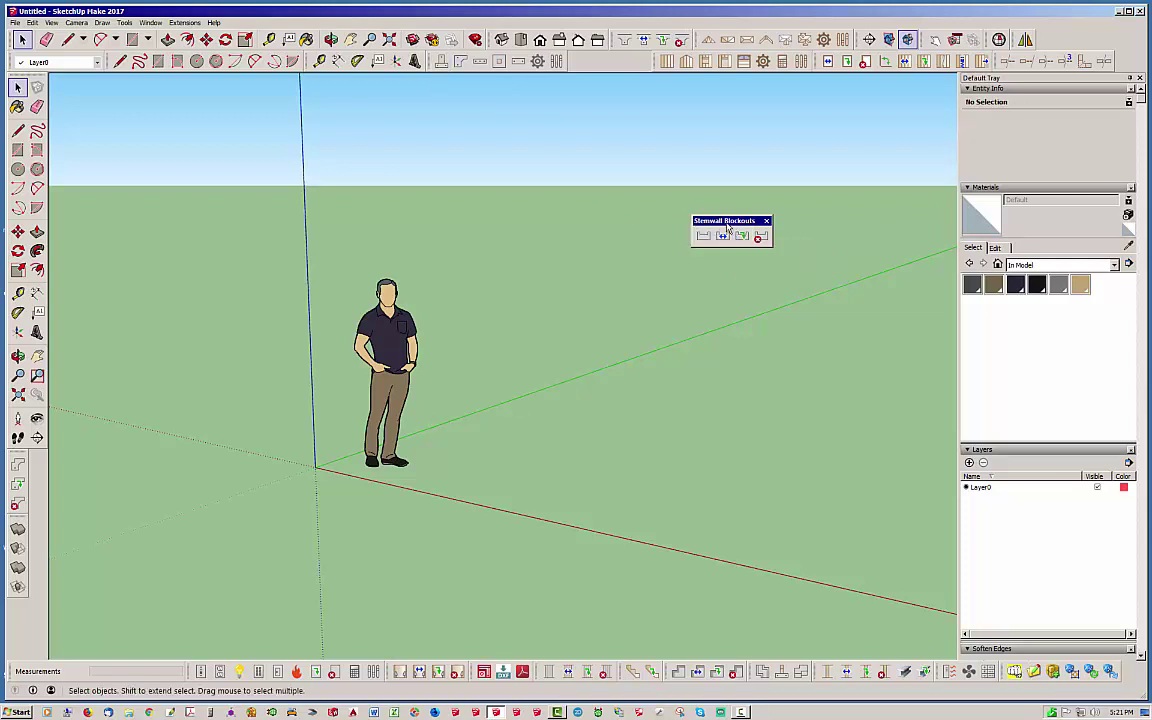
drag(726, 220, 668, 215)
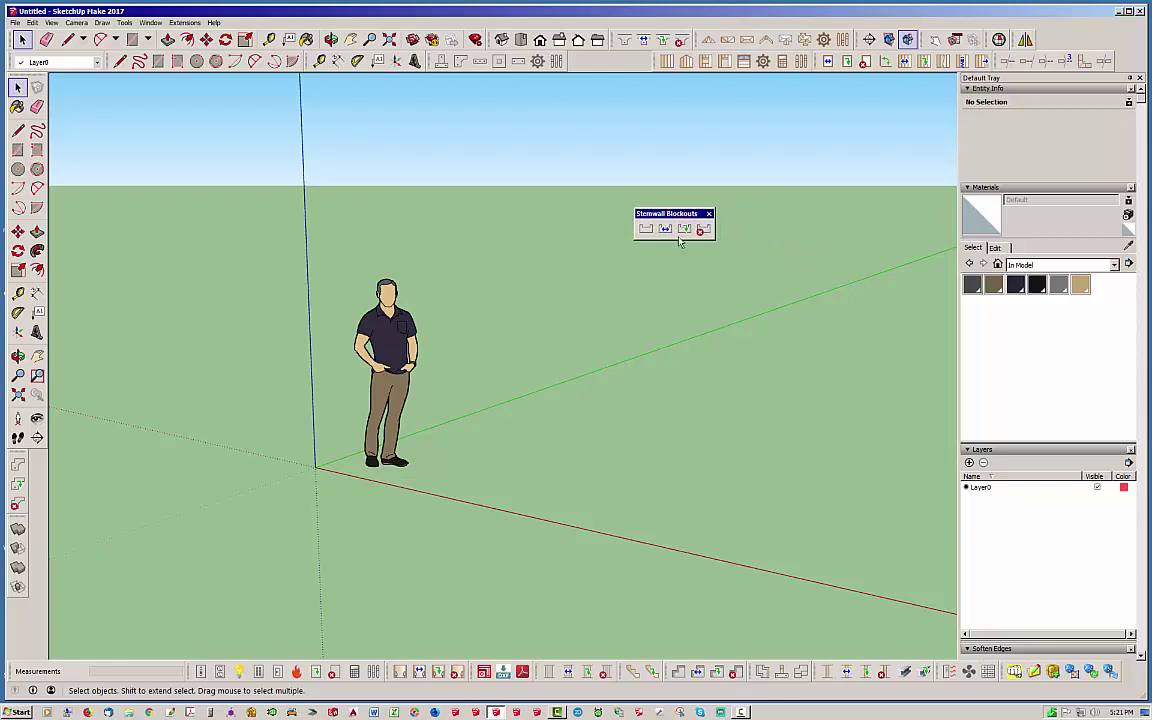
click(762, 672)
drag(679, 218, 609, 58)
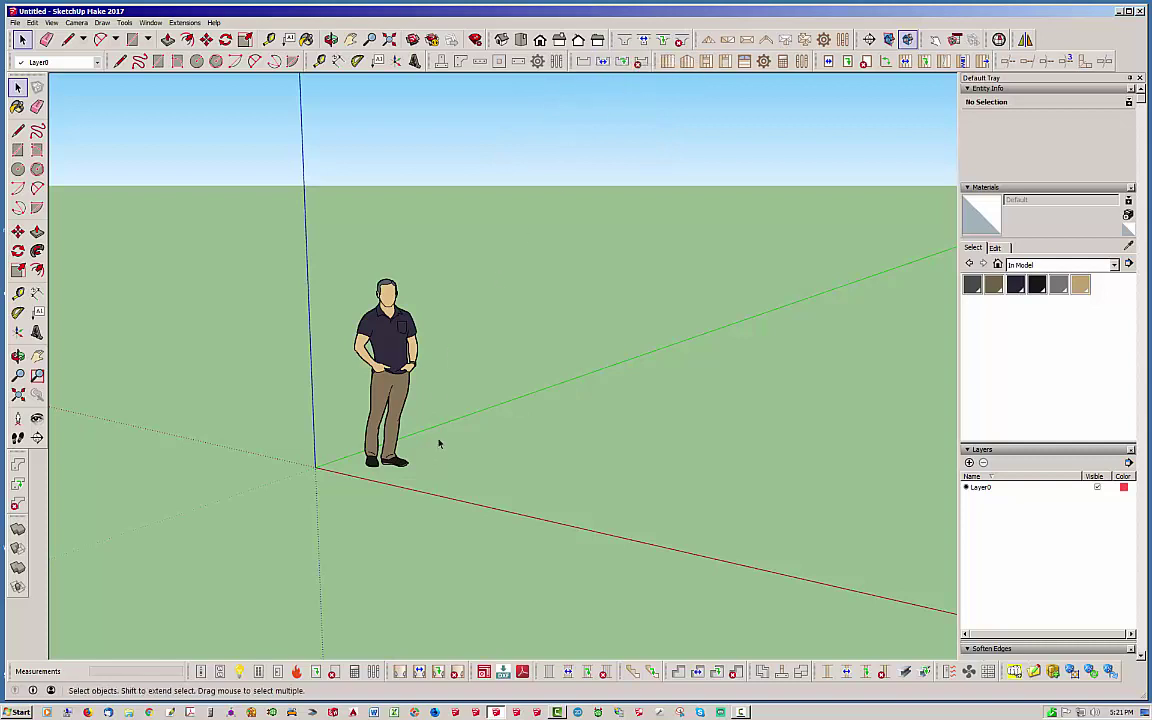
Step: Draw a large Tools > Grid from the origin along both axes, viewed from above
click(125, 22)
click(160, 278)
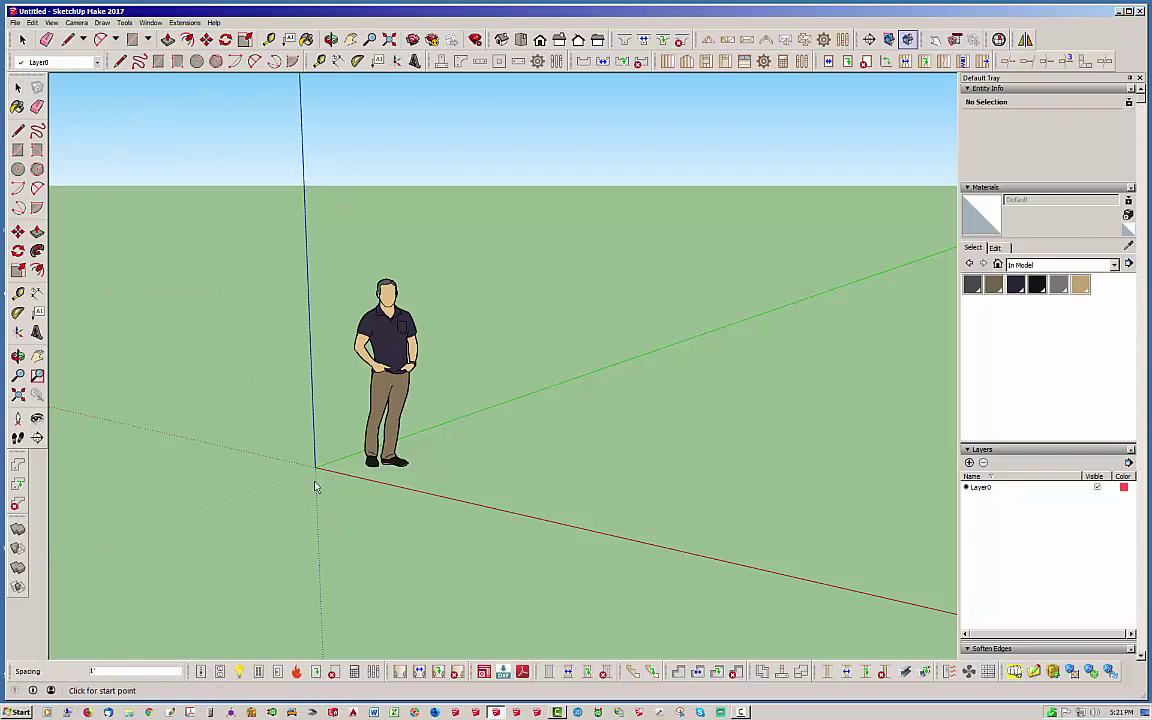
click(316, 466)
scroll(168, 400, down, 1)
scroll(140, 404, down, 3)
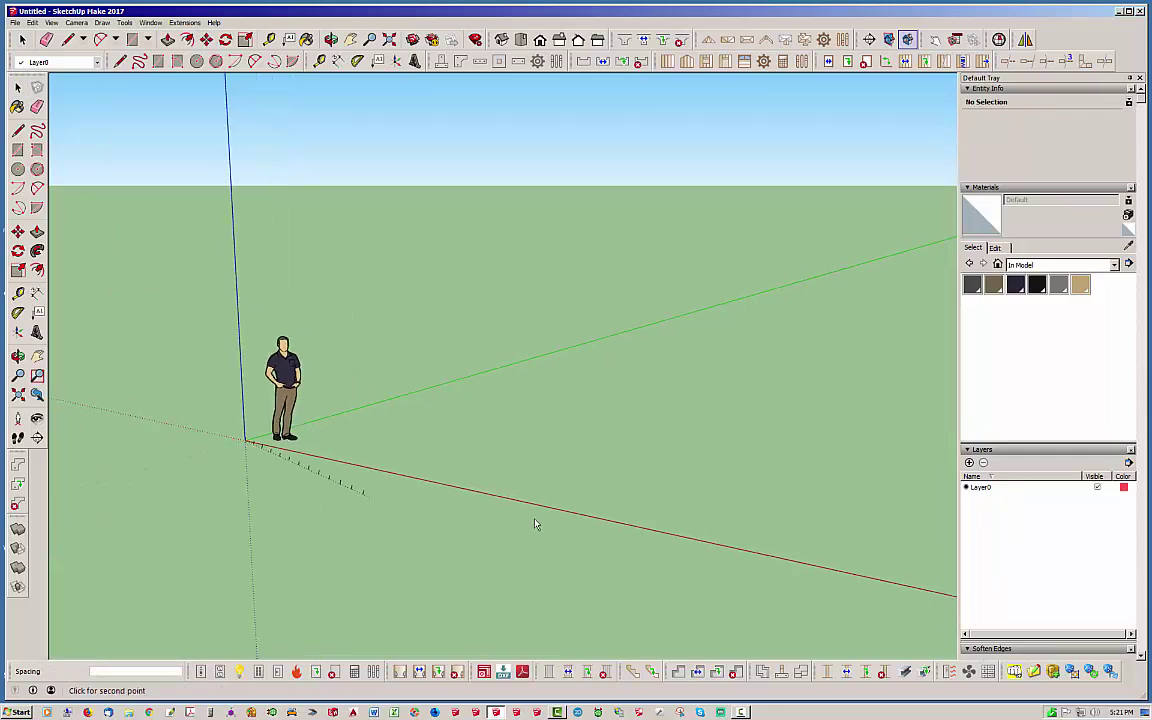
click(841, 575)
click(771, 339)
middle_drag(648, 440, 656, 555)
middle_drag(471, 471, 516, 457)
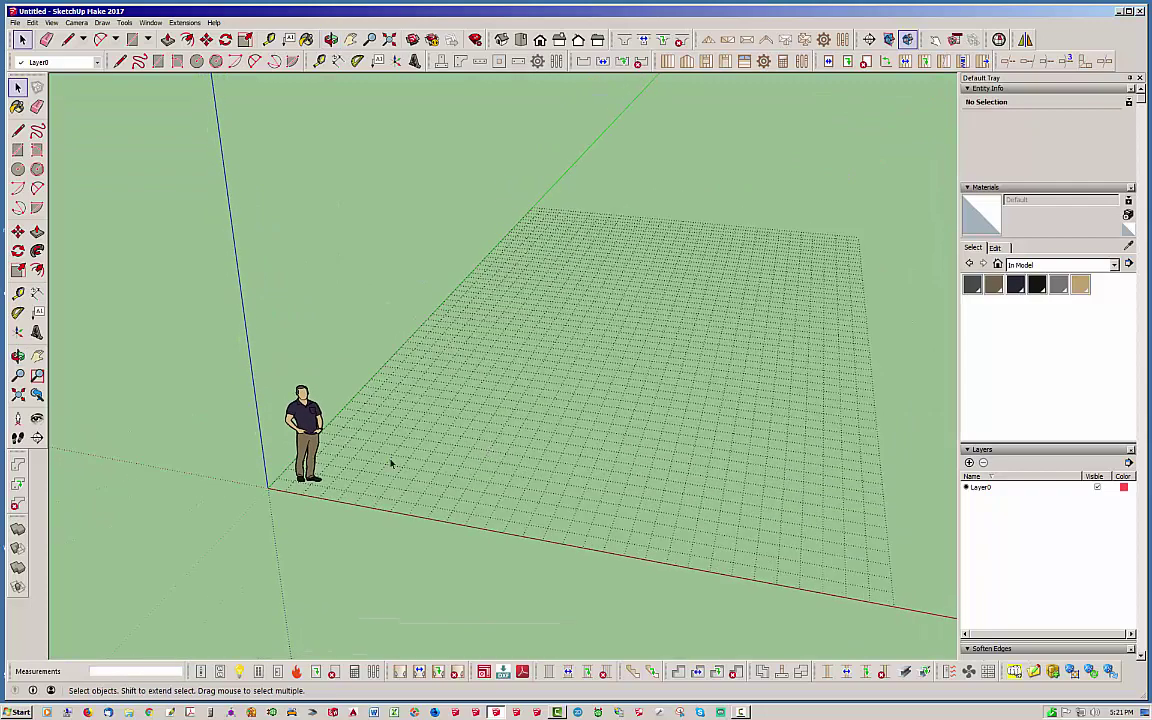
middle_drag(424, 466, 510, 492)
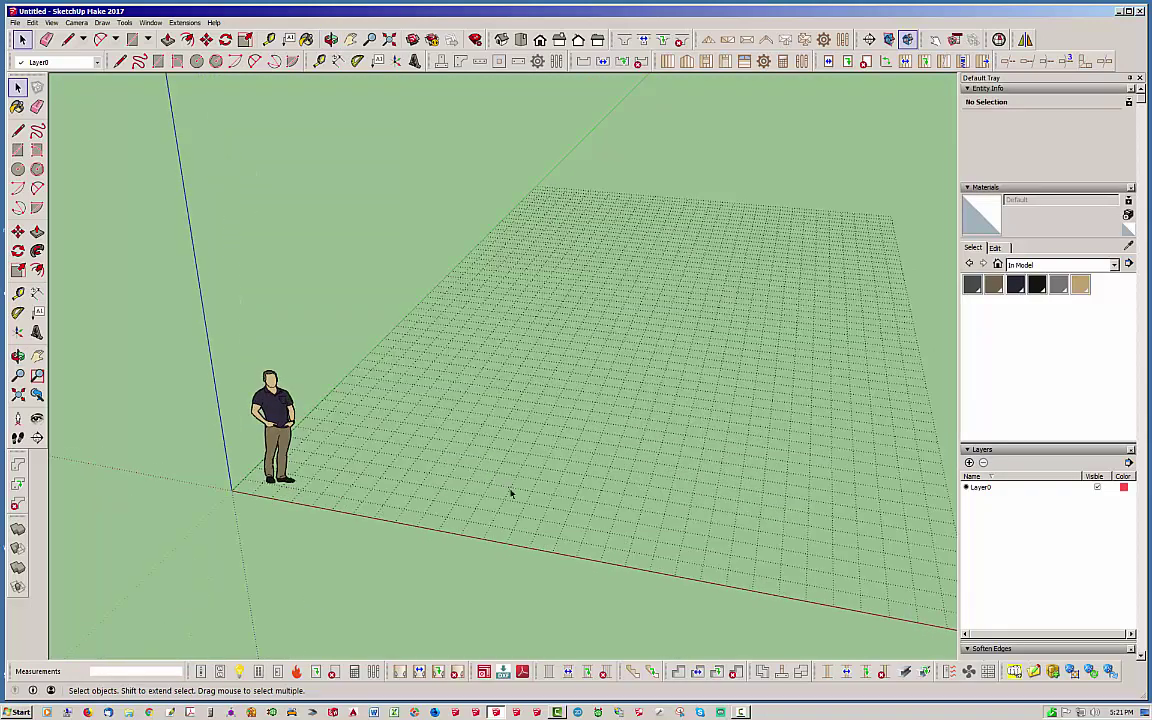
Step: Start a polyline stemwall with Top and Bottom Bar set to NO, Horz. and Vert. Bars YES
click(762, 671)
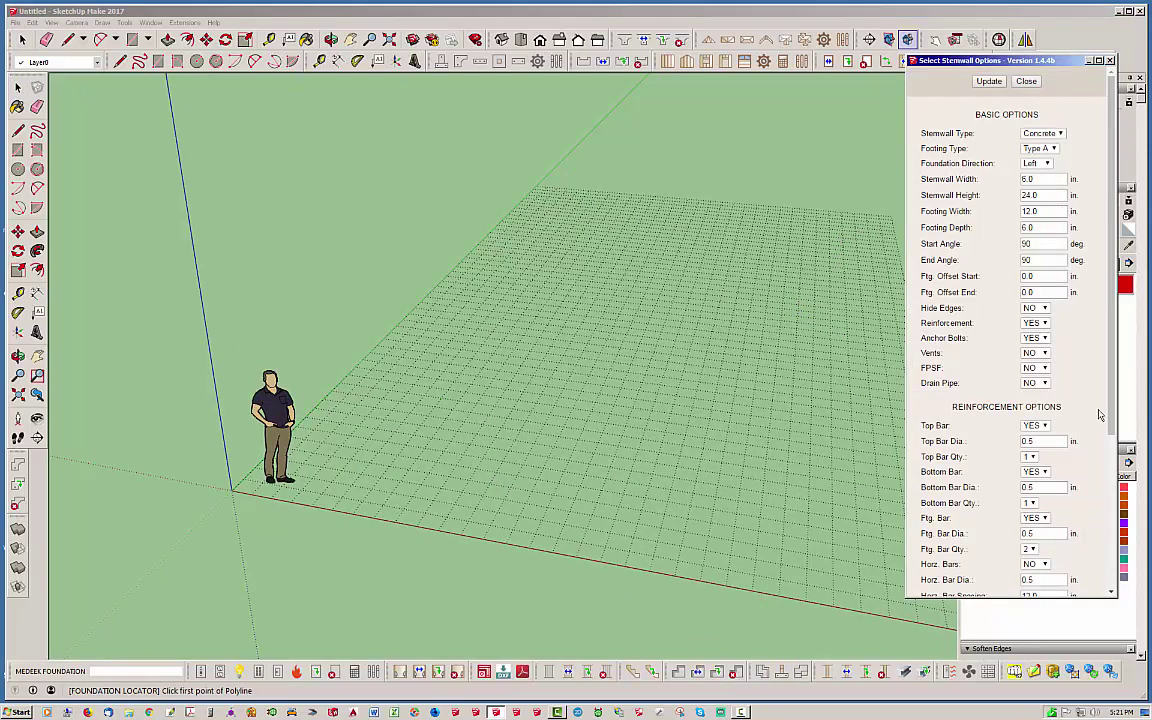
drag(1111, 350, 1114, 505)
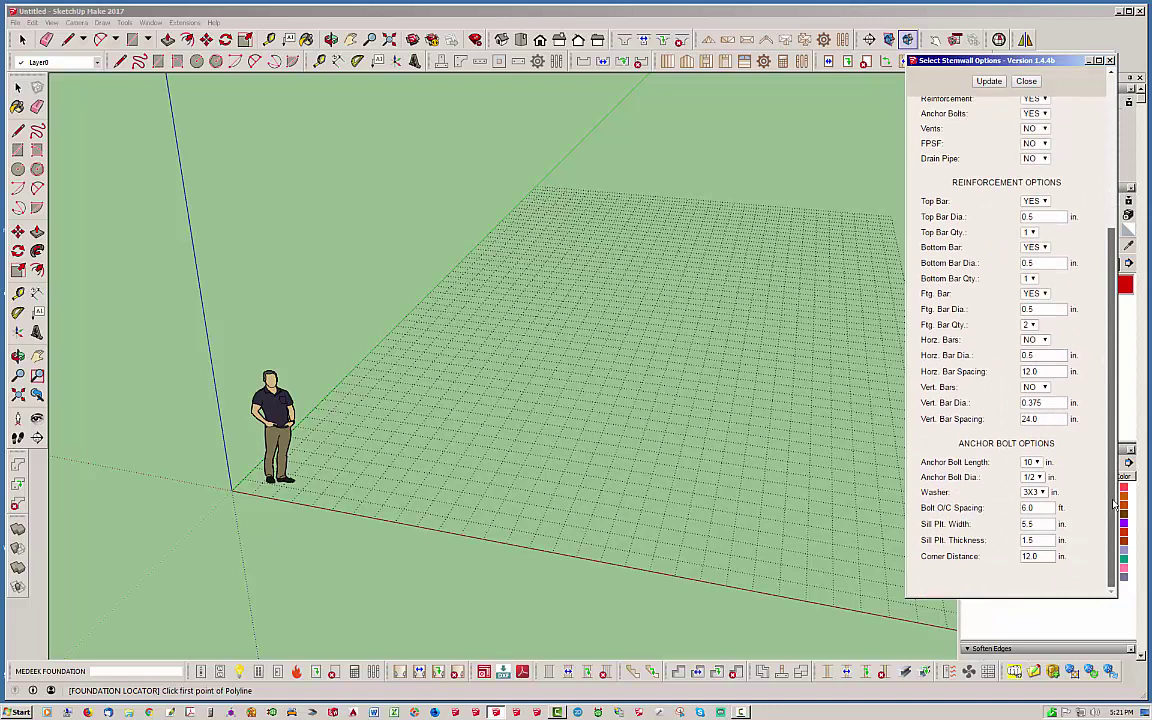
click(1043, 202)
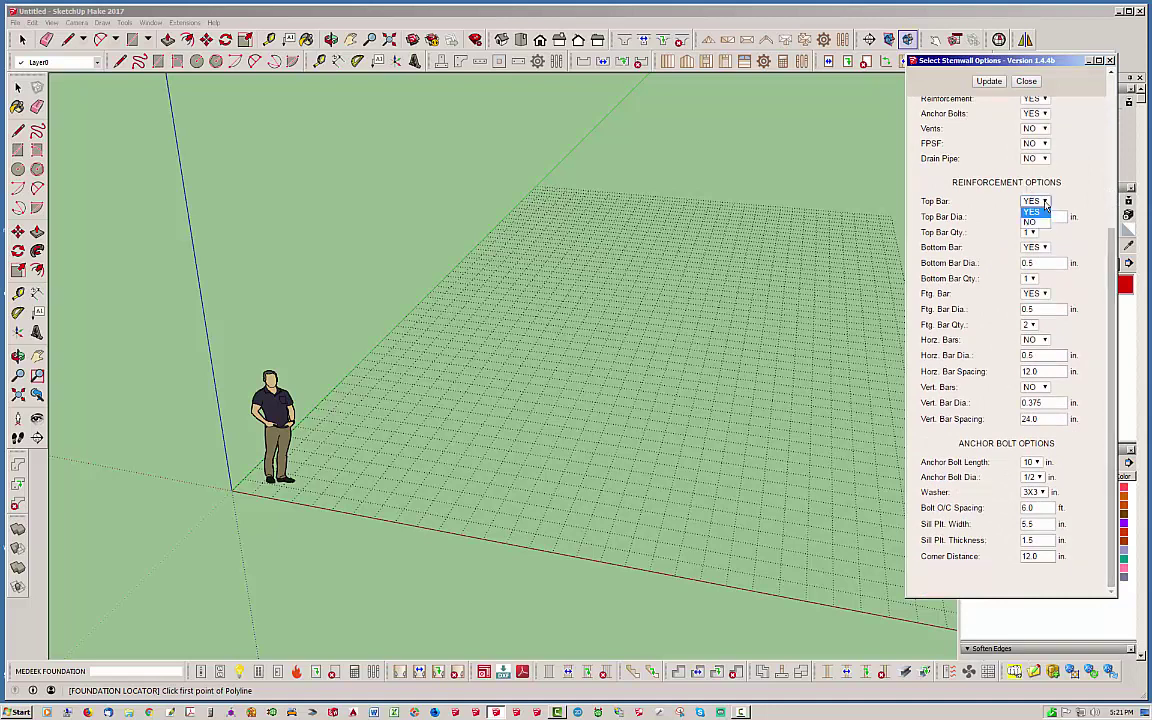
click(1034, 221)
click(1044, 248)
click(1030, 268)
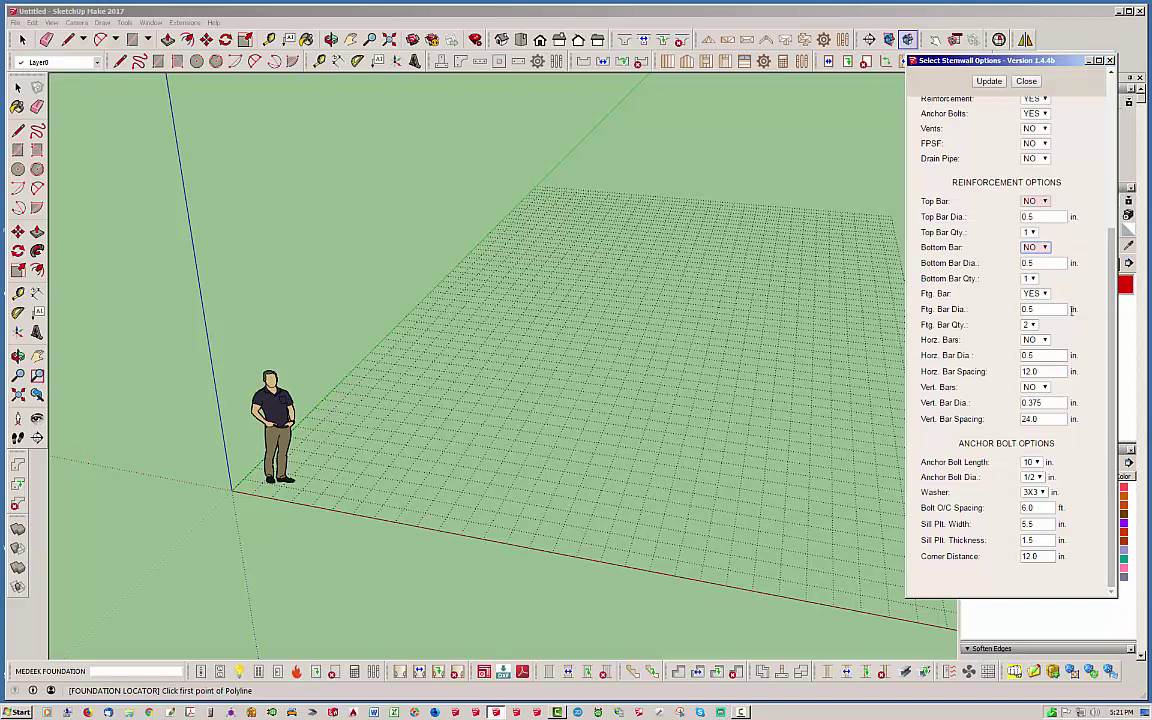
click(1040, 340)
click(1032, 352)
click(1040, 387)
click(1032, 402)
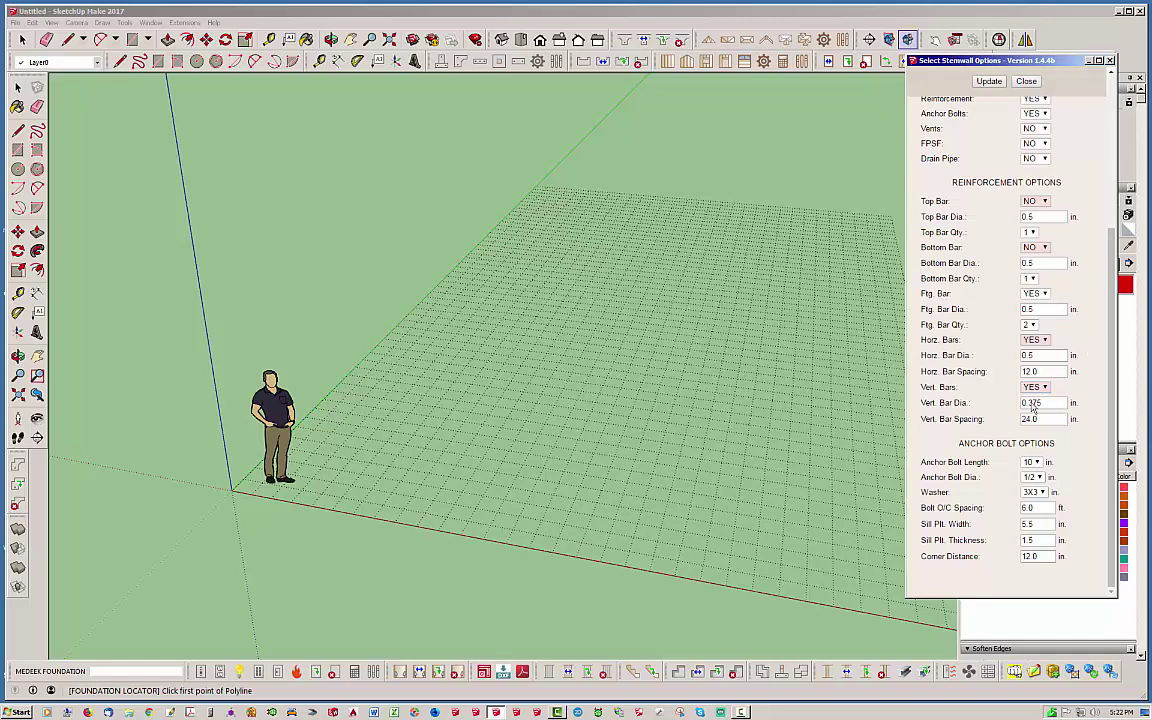
scroll(1105, 377, up, 2)
scroll(1105, 377, up, 5)
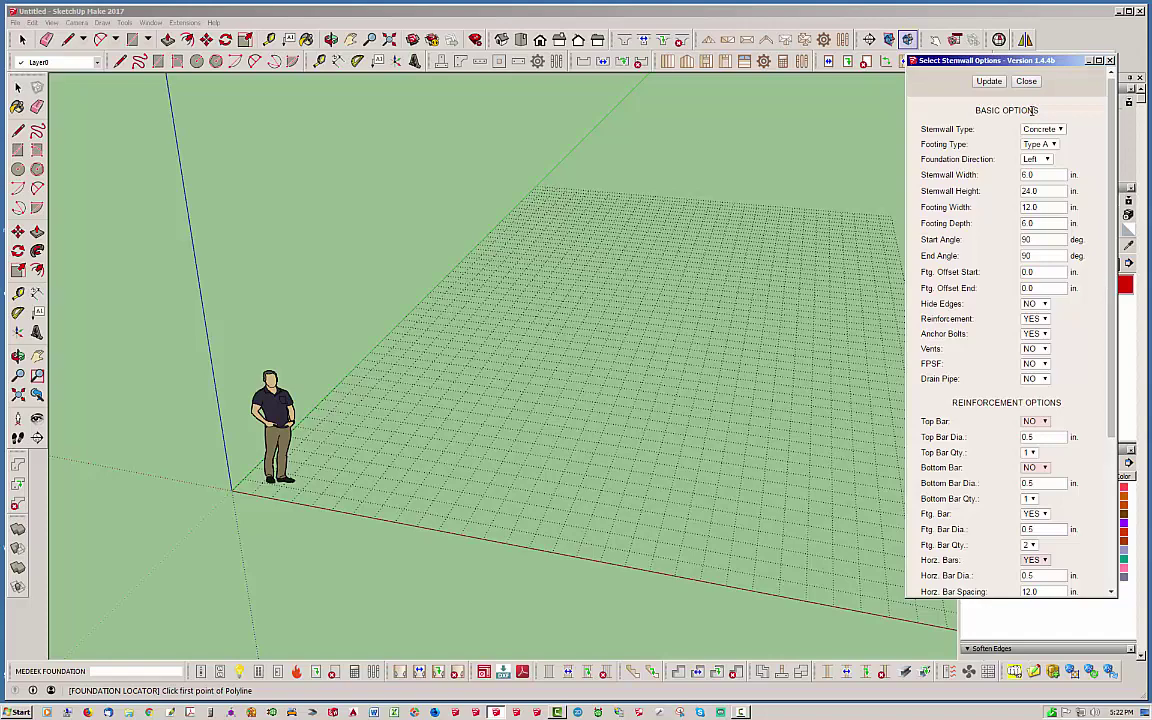
Step: Trace a five-corner zigzag wall path on the grid, generate the stemwall, and close its options
middle_drag(348, 391, 365, 500)
click(332, 466)
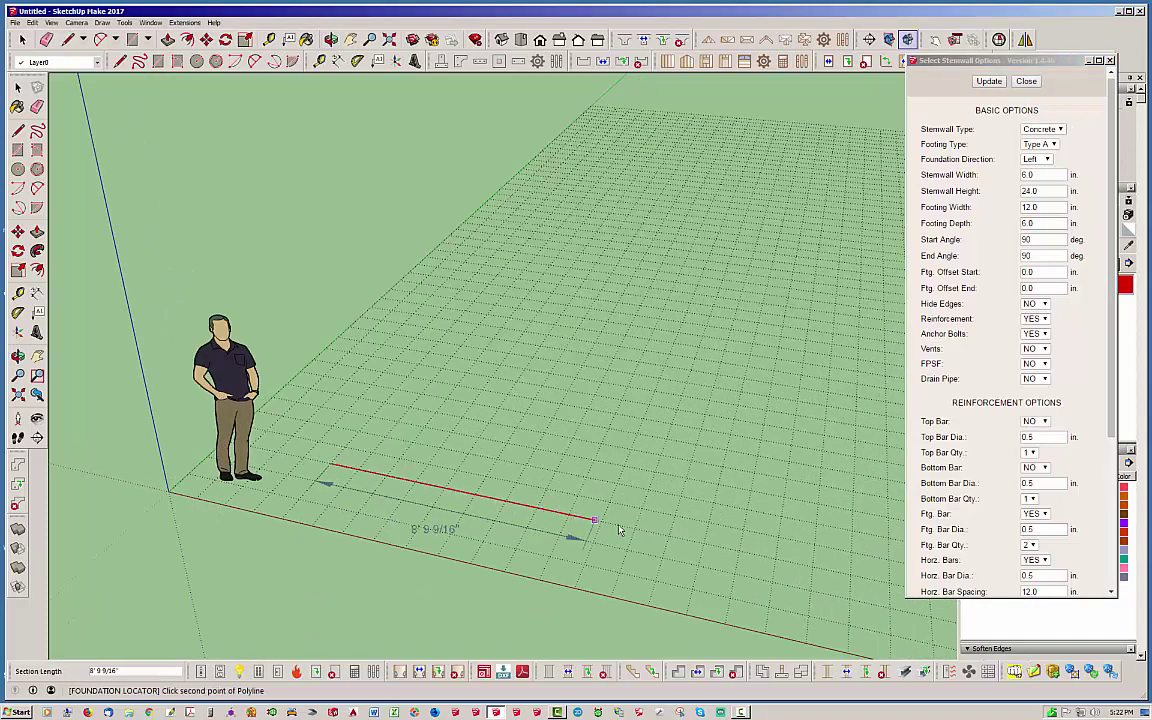
click(668, 532)
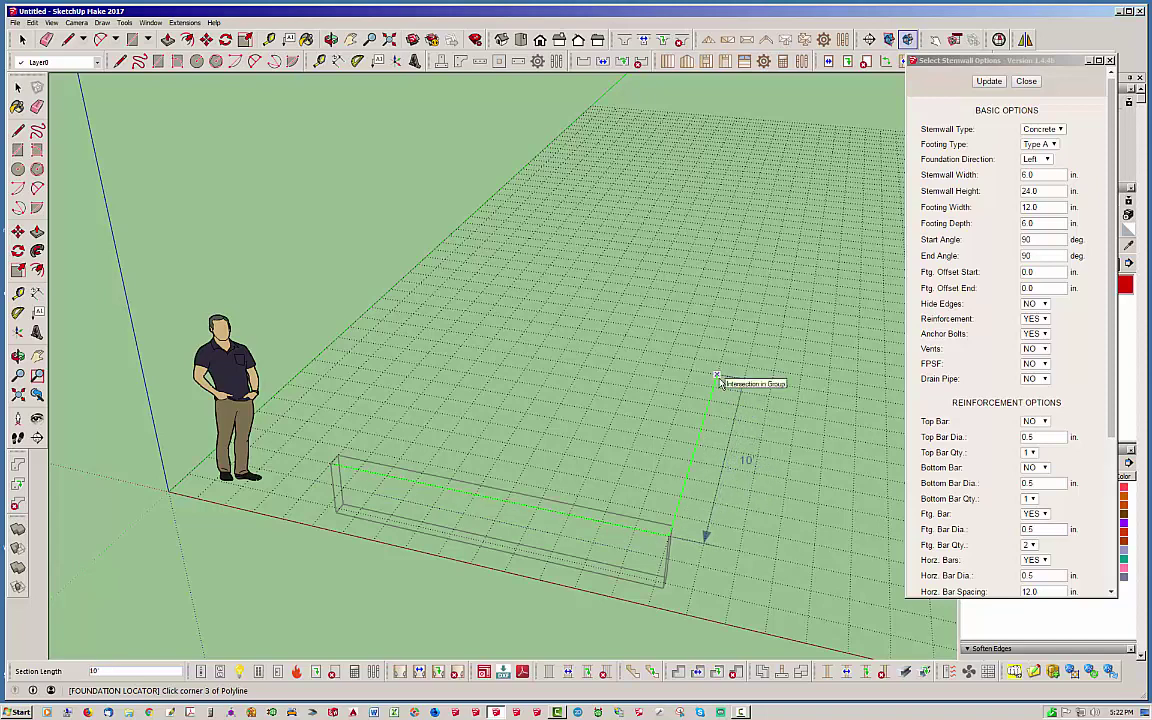
click(717, 383)
middle_drag(717, 383, 612, 442)
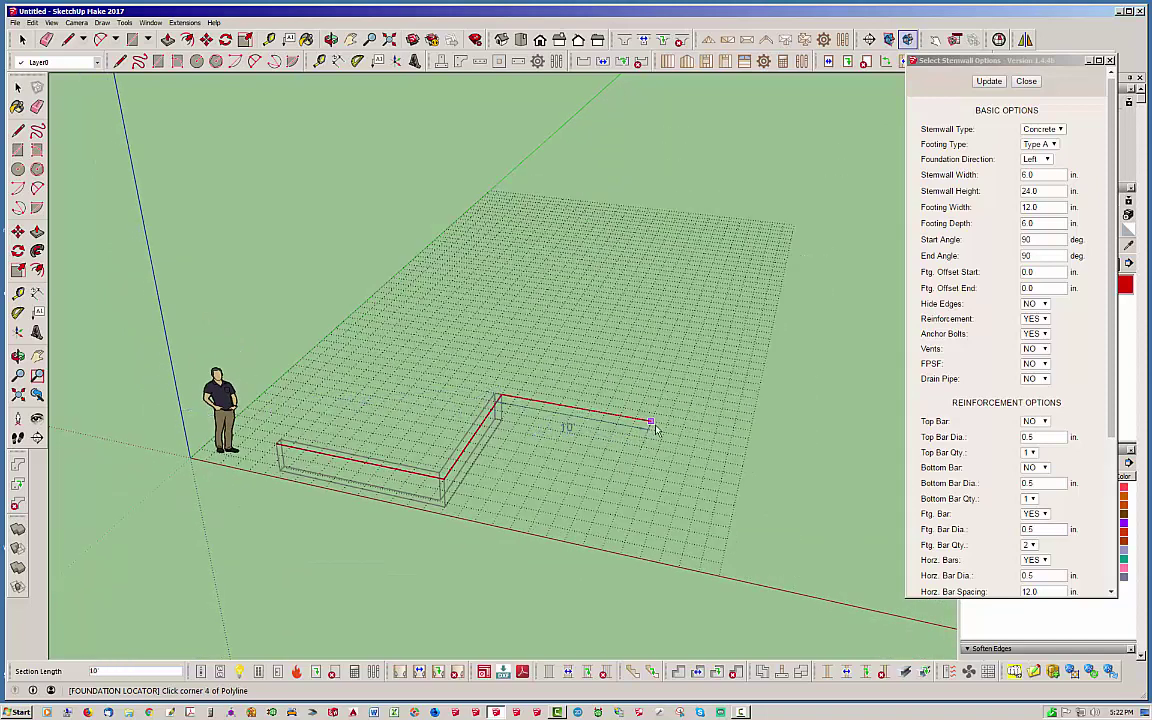
click(699, 429)
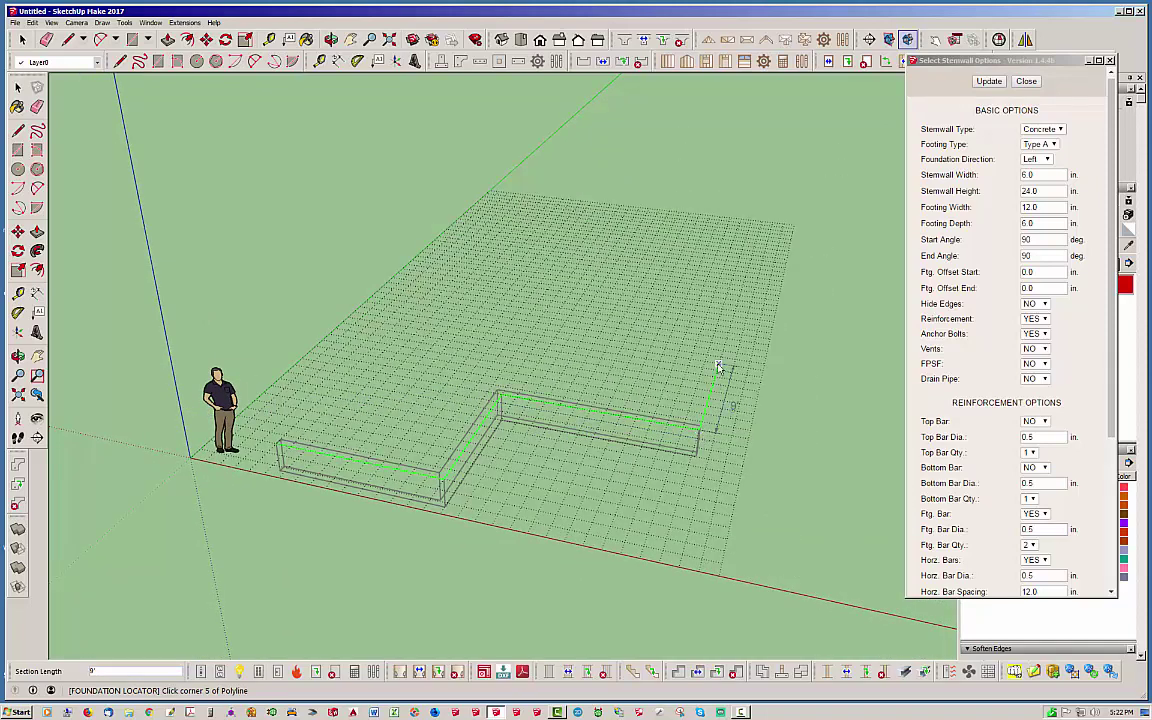
click(718, 366)
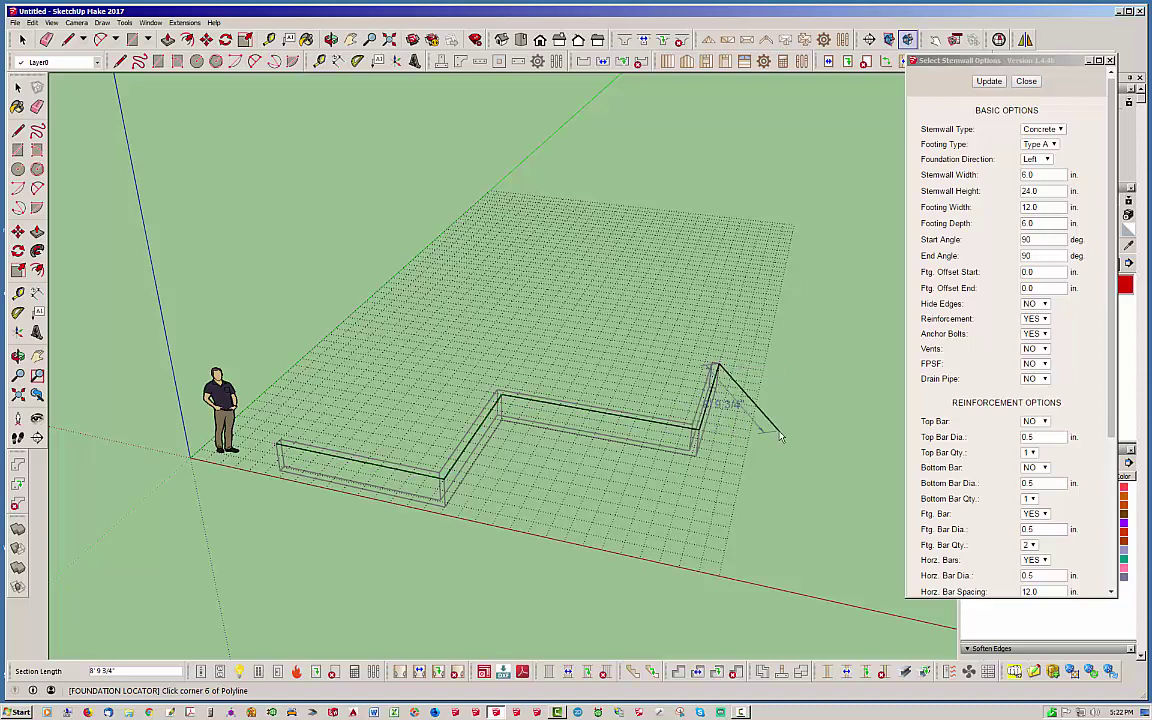
key(Return)
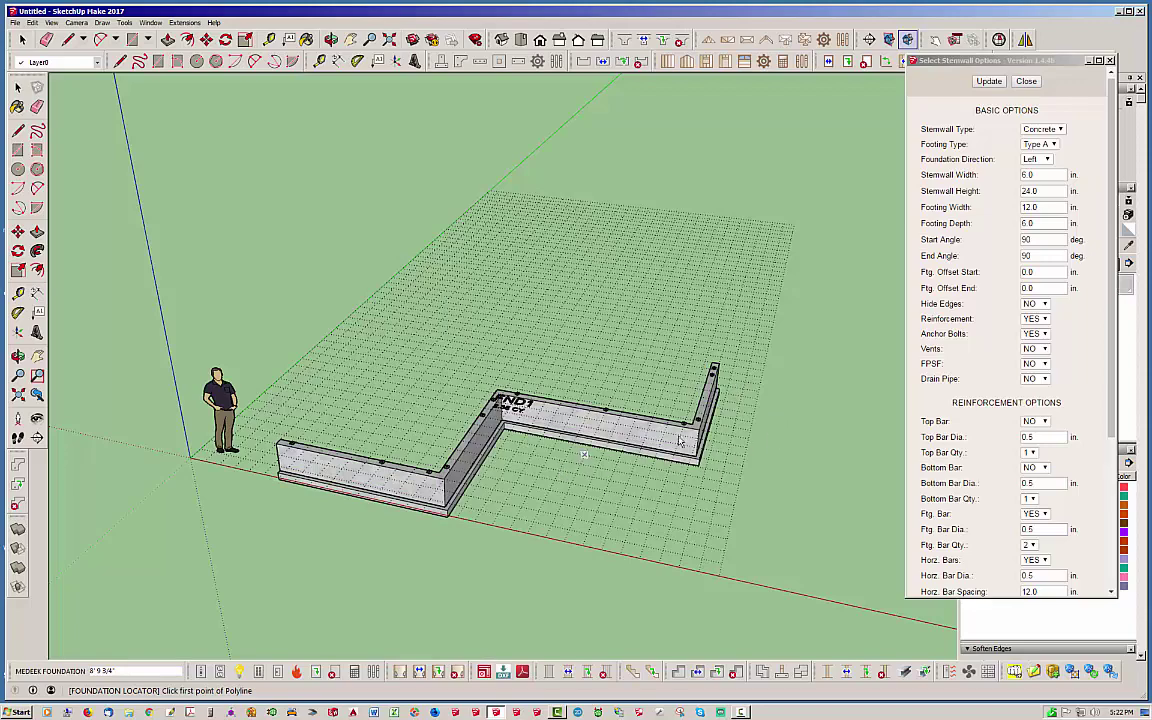
click(1026, 80)
Step: Edit the medeek_concrete material, lowering its opacity to 53 so the rebar shows through
middle_drag(580, 318, 828, 337)
click(1121, 286)
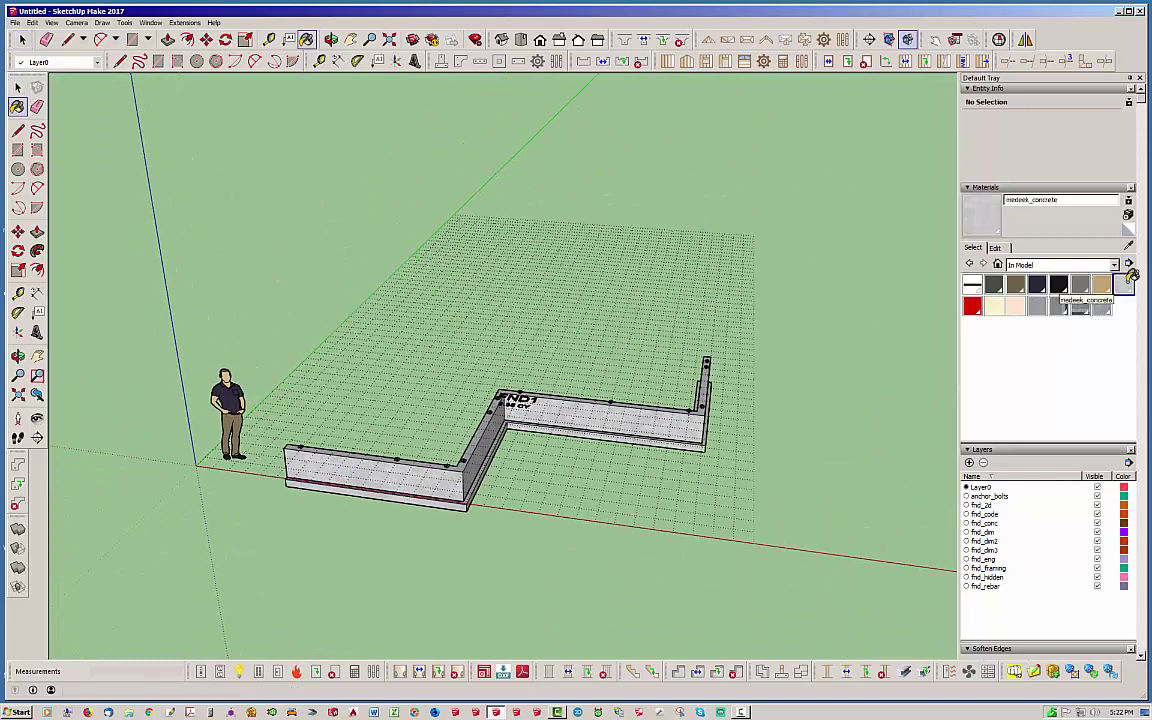
click(995, 247)
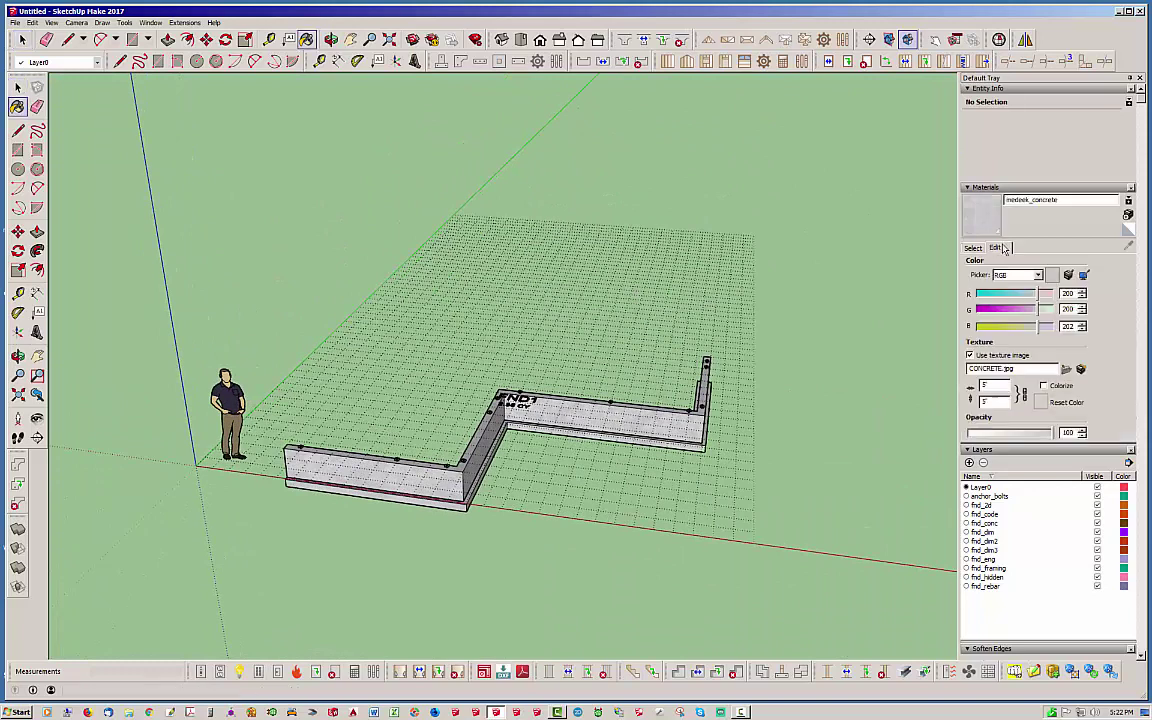
click(1021, 435)
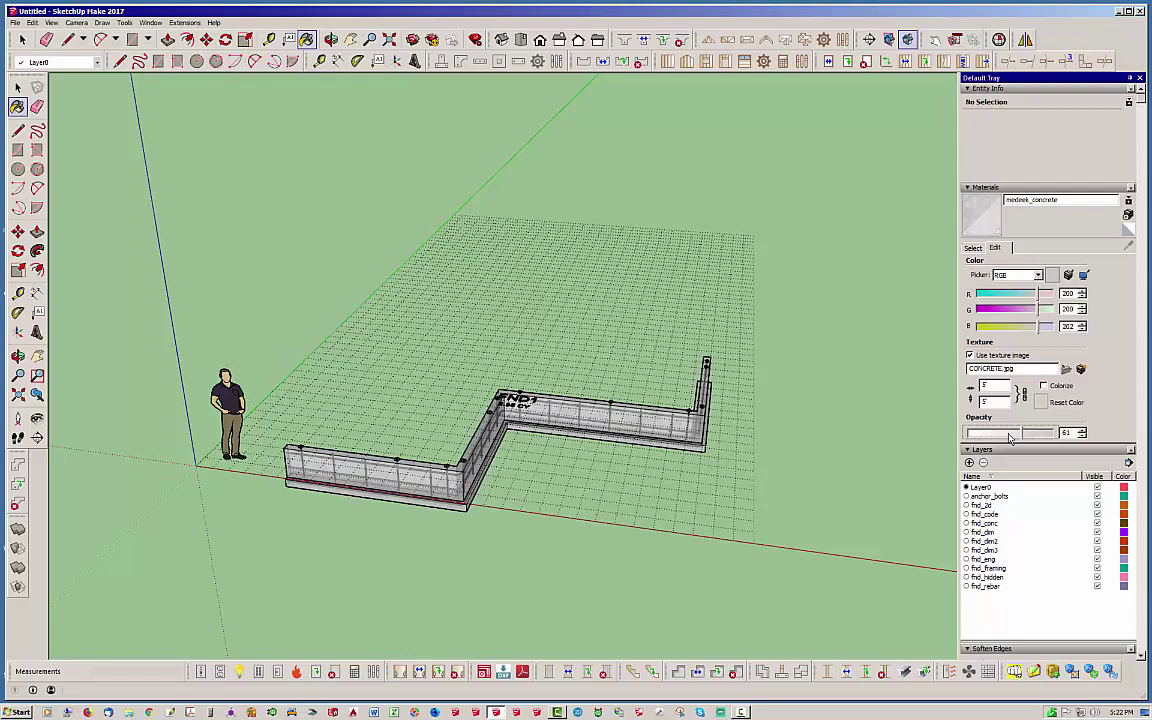
click(1012, 435)
middle_drag(917, 391, 358, 495)
scroll(358, 495, up, 5)
middle_drag(391, 437, 521, 355)
scroll(319, 345, down, 5)
scroll(586, 378, up, 2)
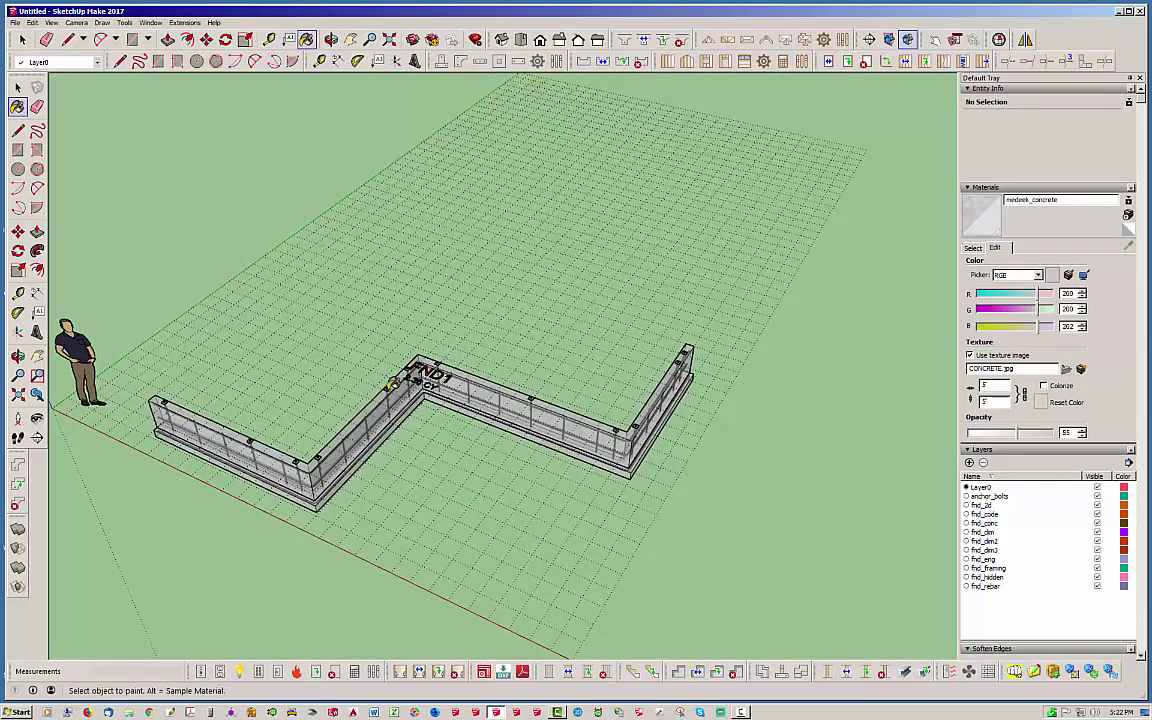
Step: Return to Select and start Draw Blockout: 38.0 in wide, 12.0 in deep, anchor bolts removed
click(22, 39)
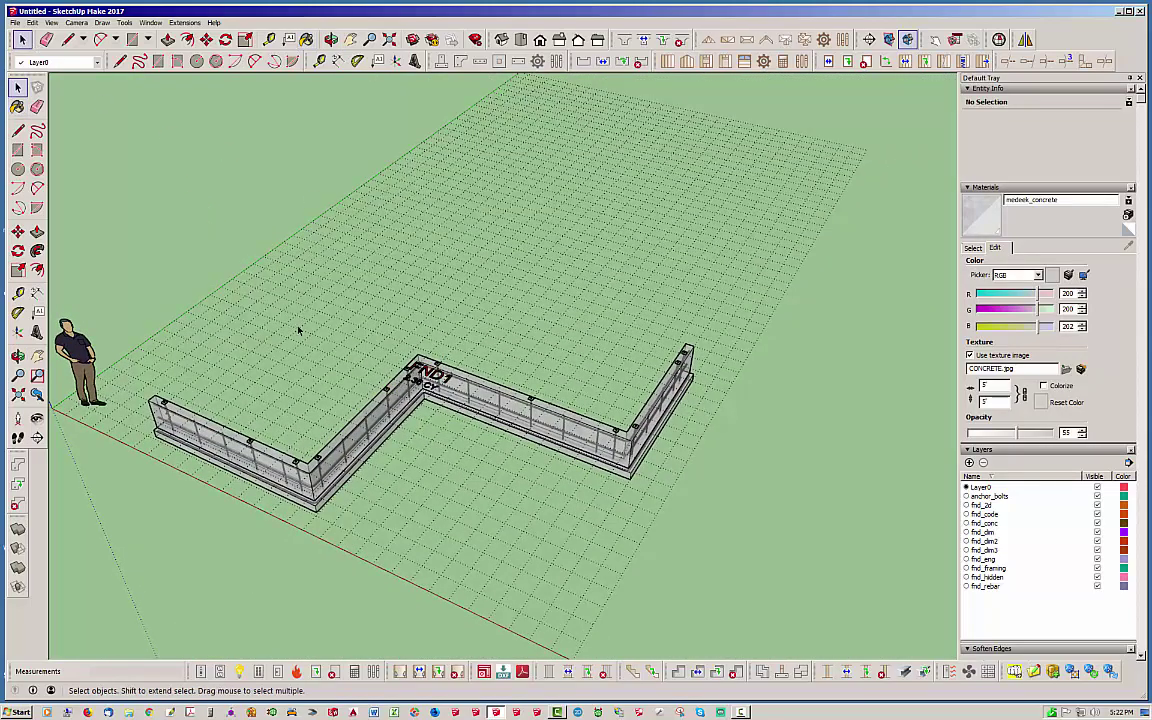
middle_drag(380, 355, 462, 410)
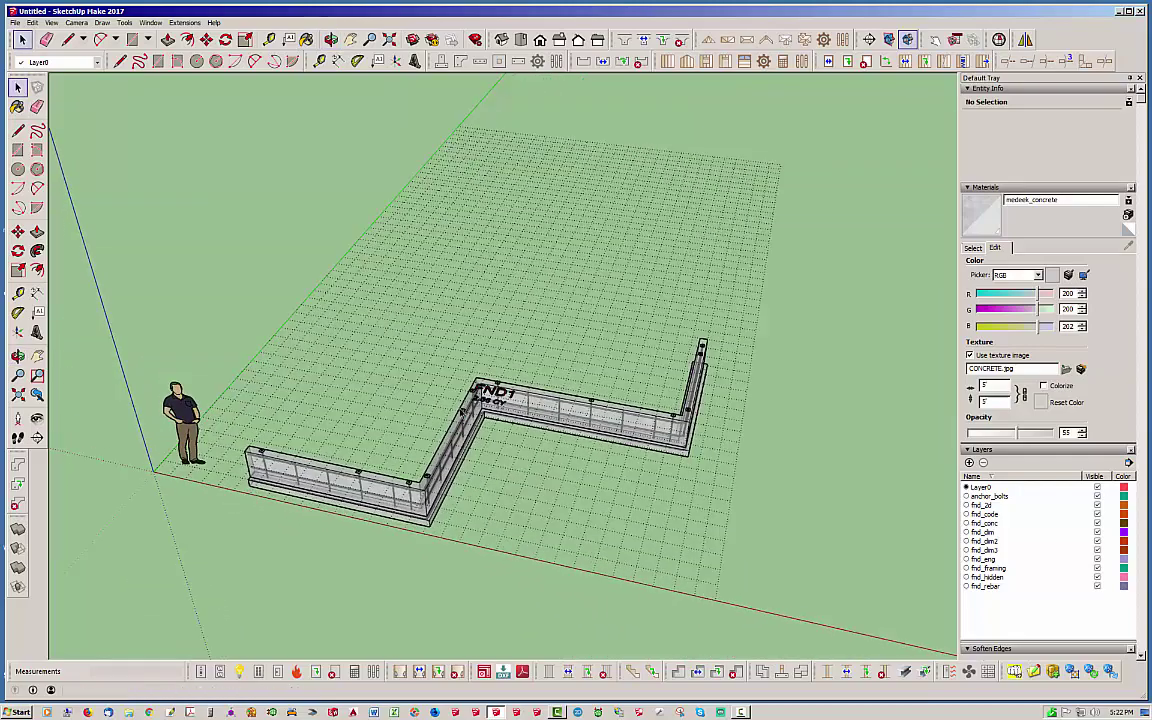
click(583, 62)
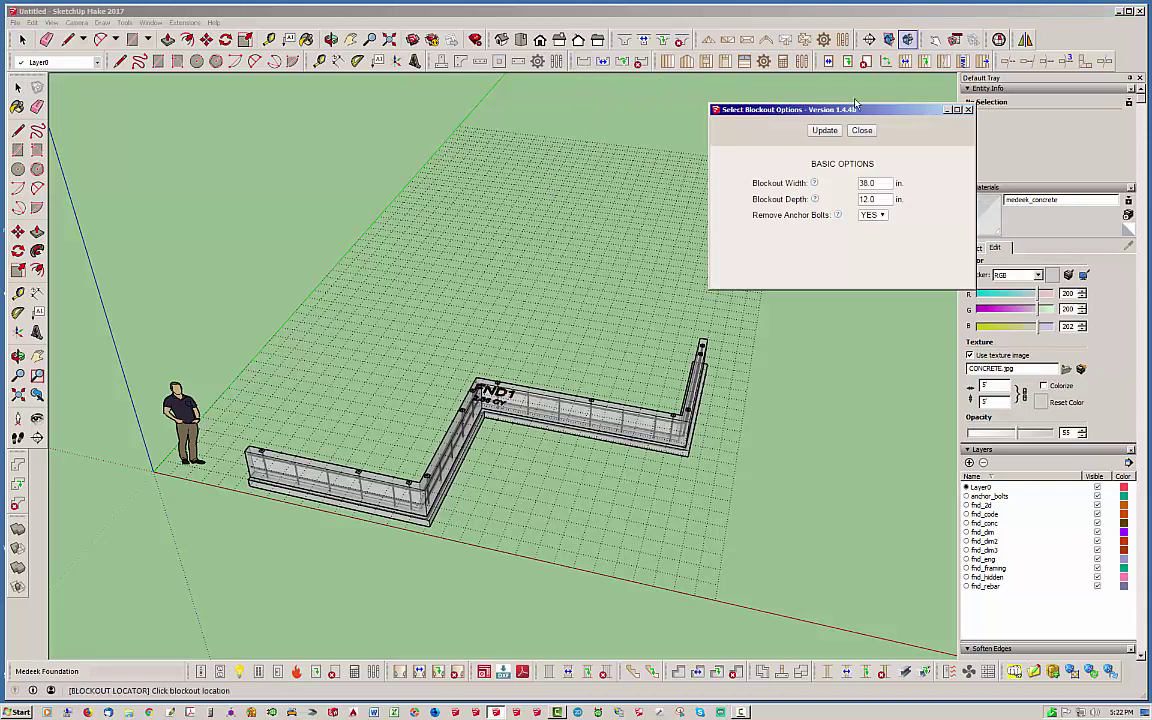
drag(856, 115, 823, 114)
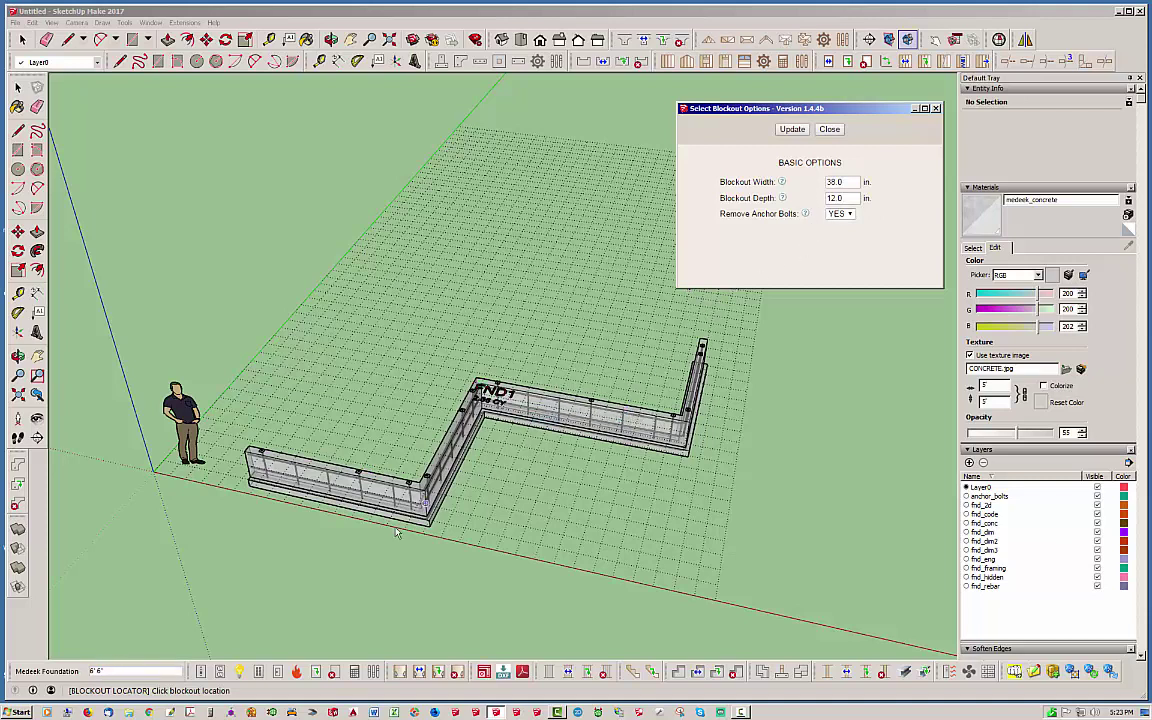
Step: Frame the near wall and place the 38-inch blockout BLK1 on its top
scroll(278, 512, up, 6)
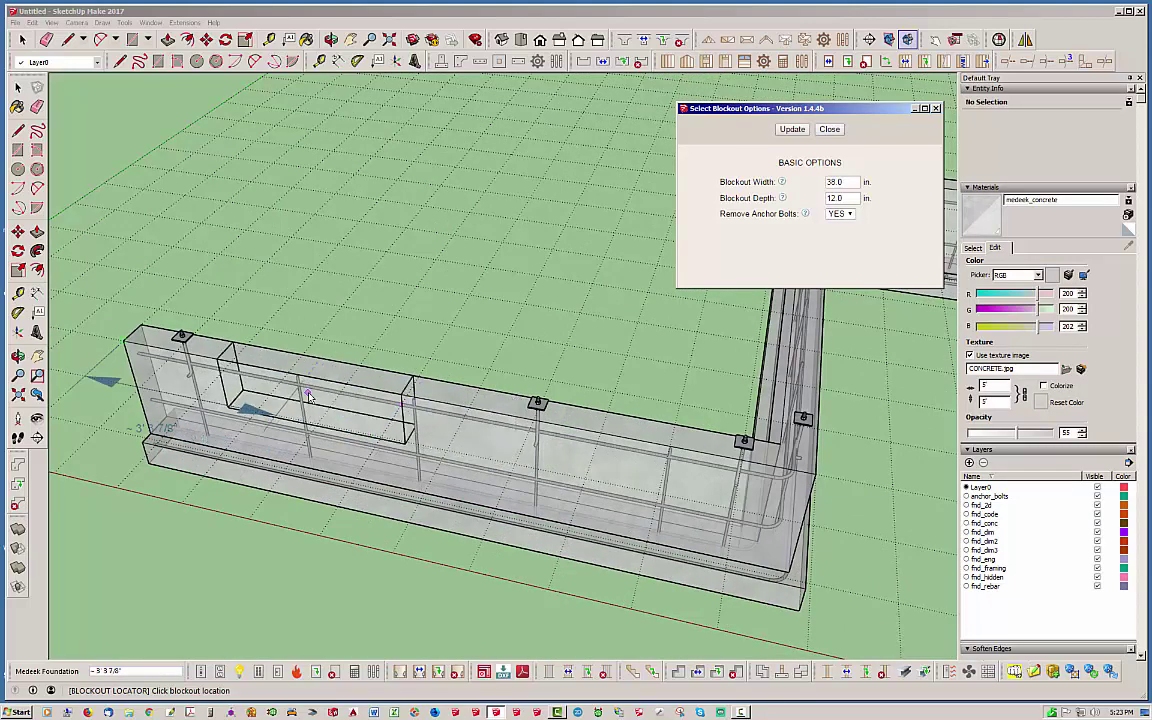
middle_drag(390, 405, 347, 411)
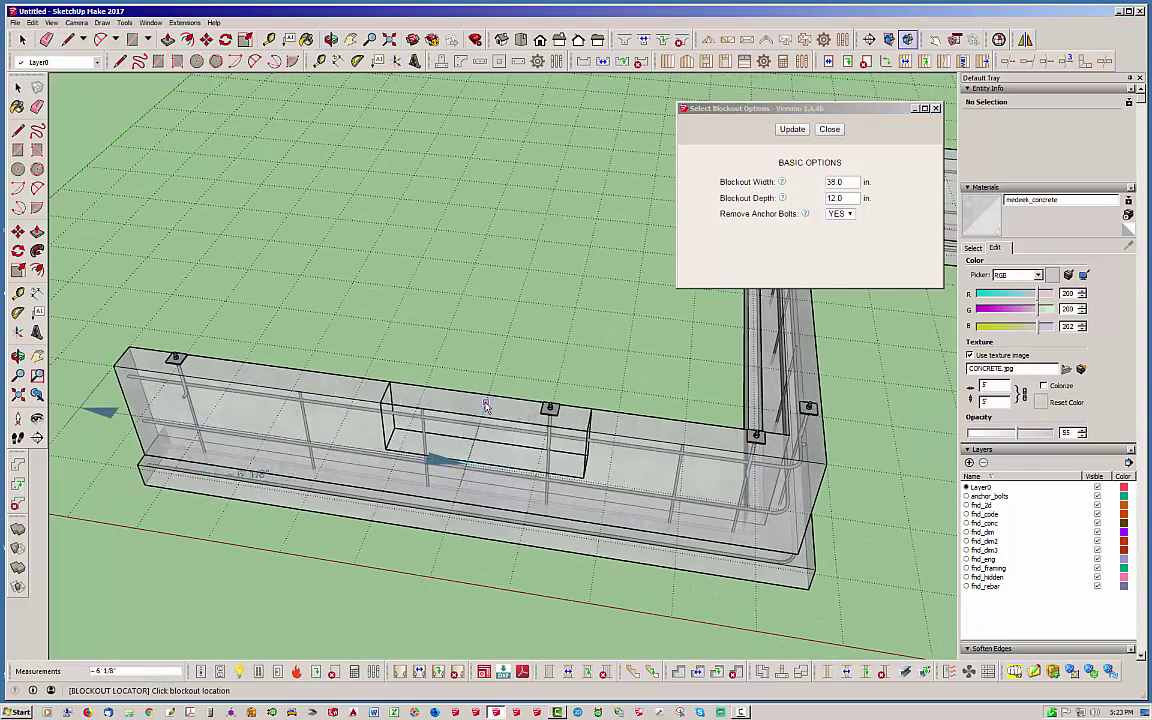
middle_drag(240, 401, 355, 440)
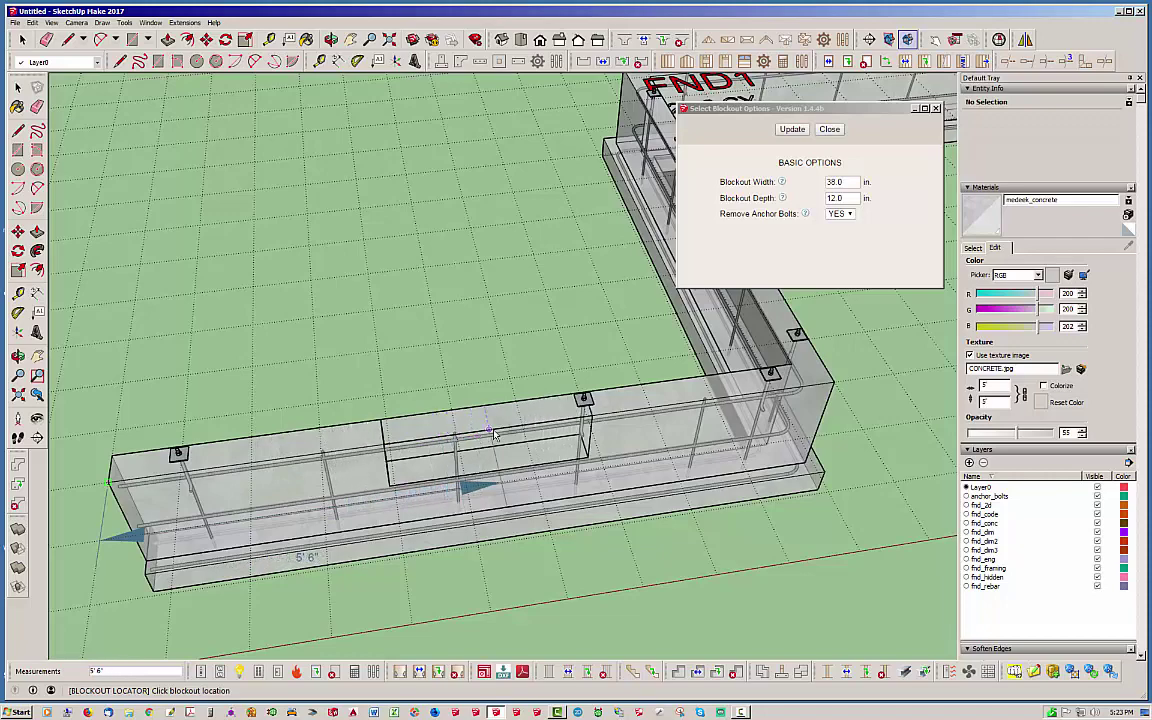
middle_drag(521, 428, 390, 418)
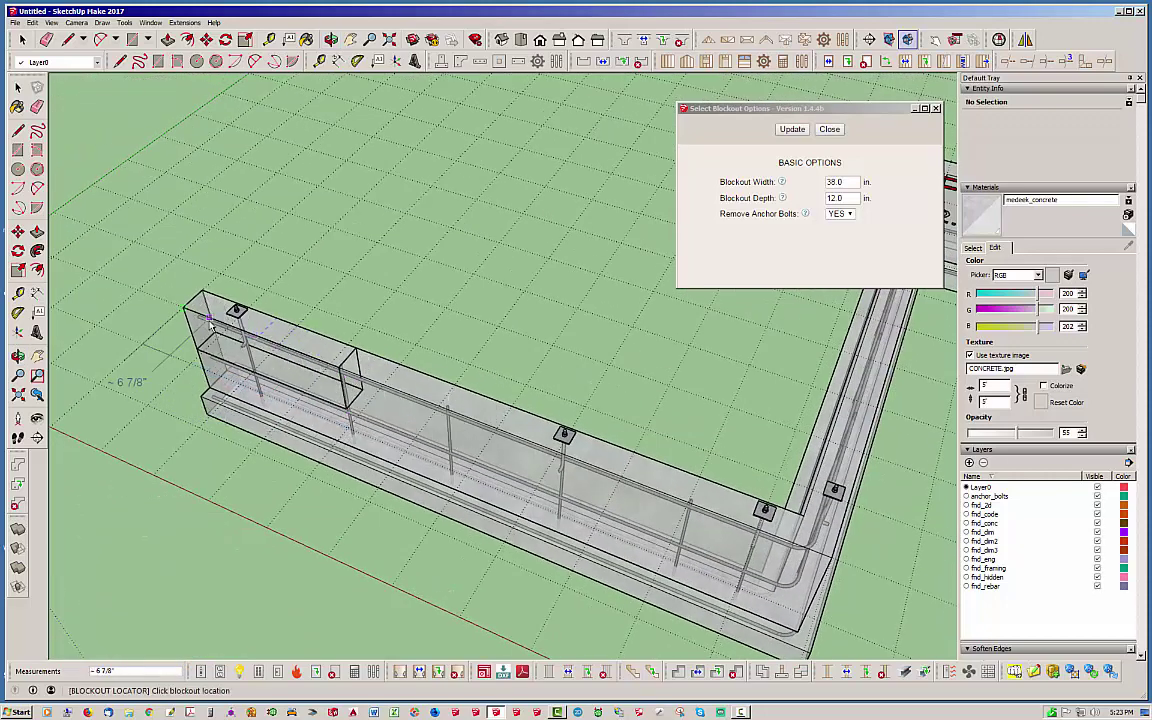
middle_drag(170, 330, 345, 385)
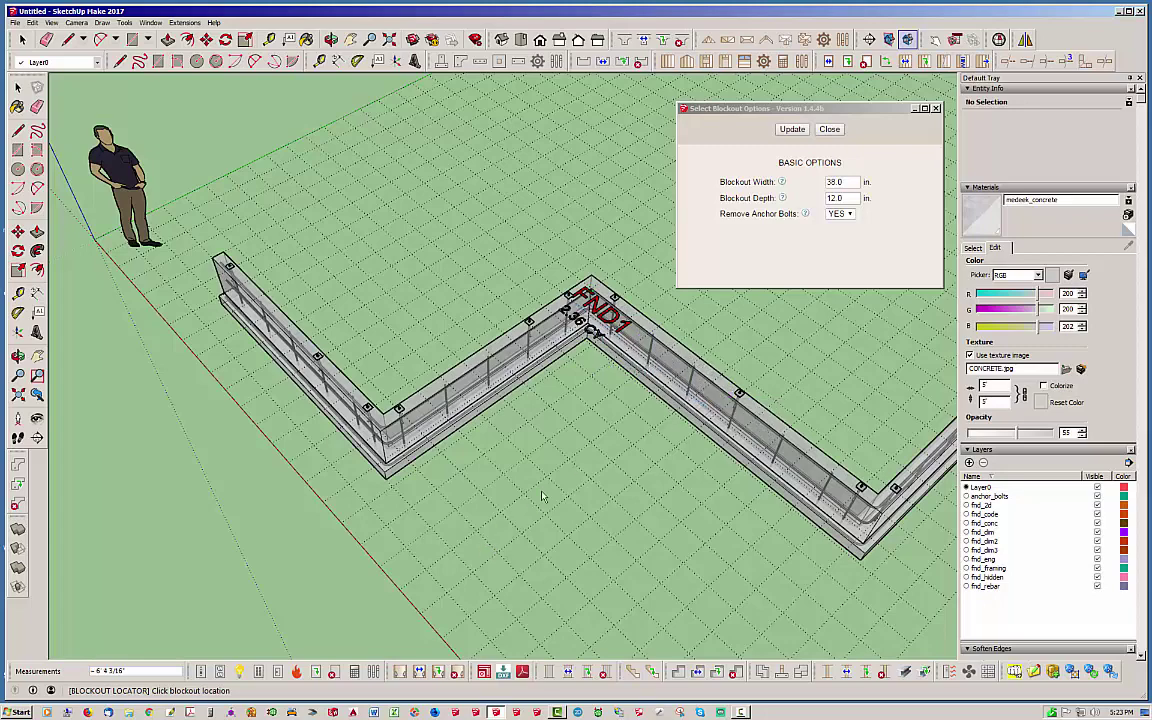
middle_drag(548, 492, 400, 420)
scroll(305, 447, up, 3)
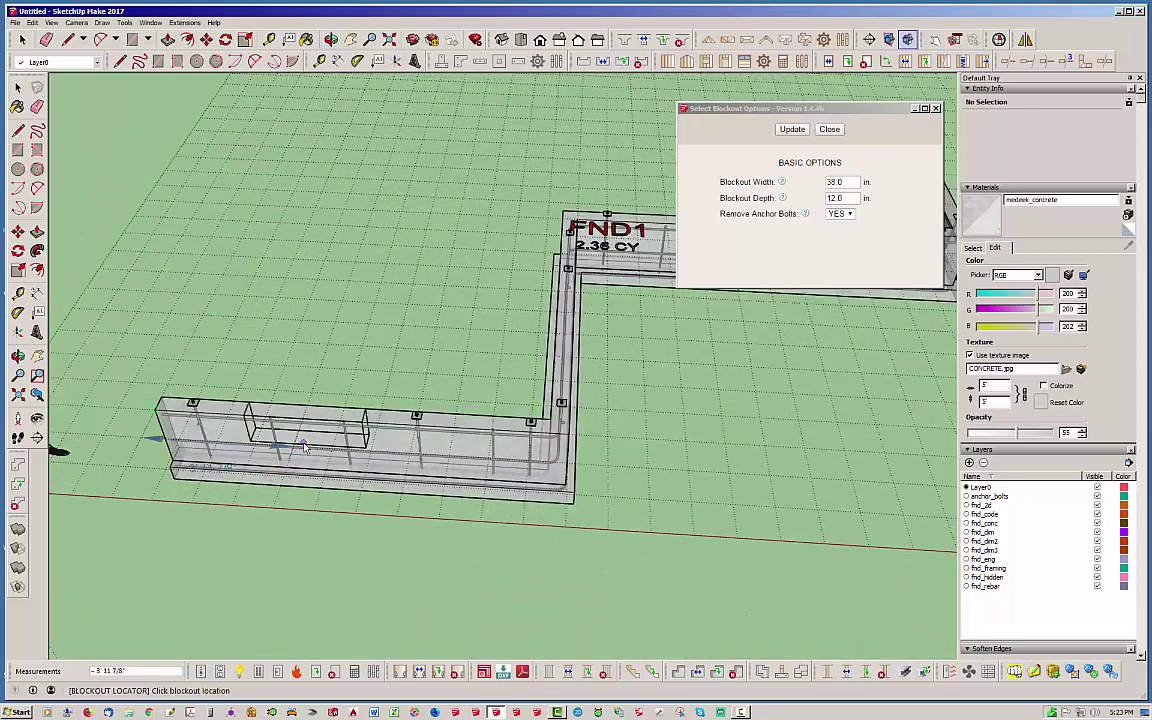
scroll(305, 447, up, 1)
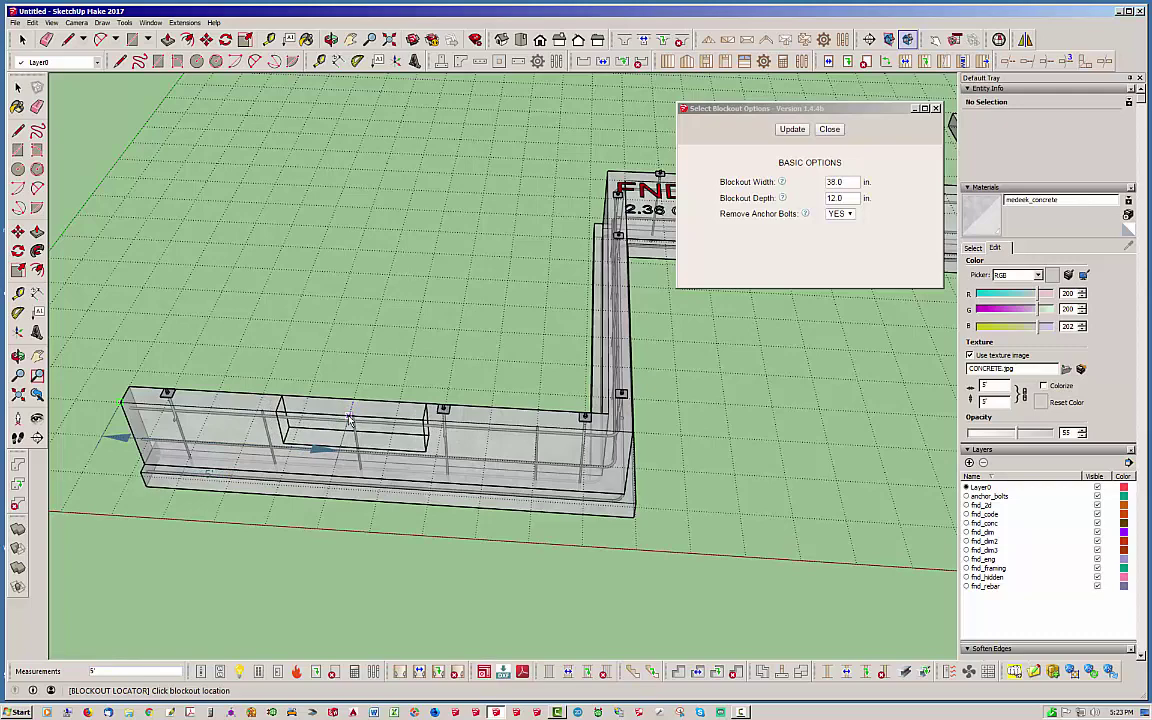
click(349, 419)
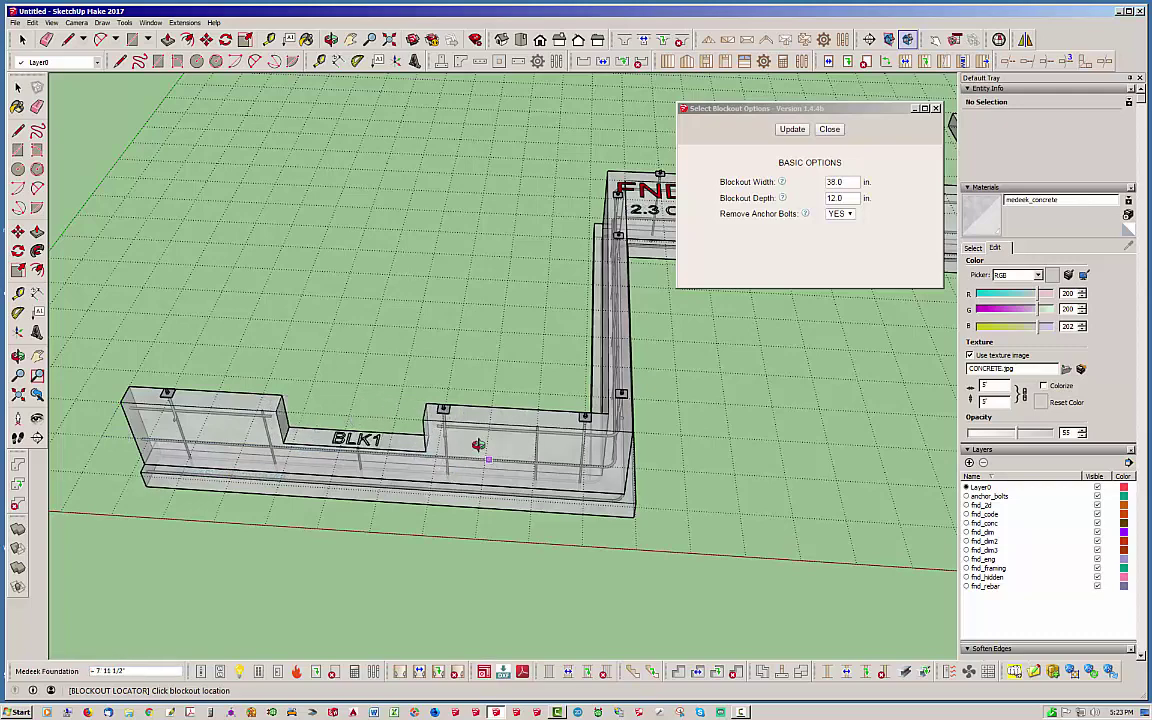
Step: Change the blockout width to 72 in and place BLK2 in the long wall beside FND1
middle_drag(450, 427, 50, 497)
scroll(50, 497, down, 1)
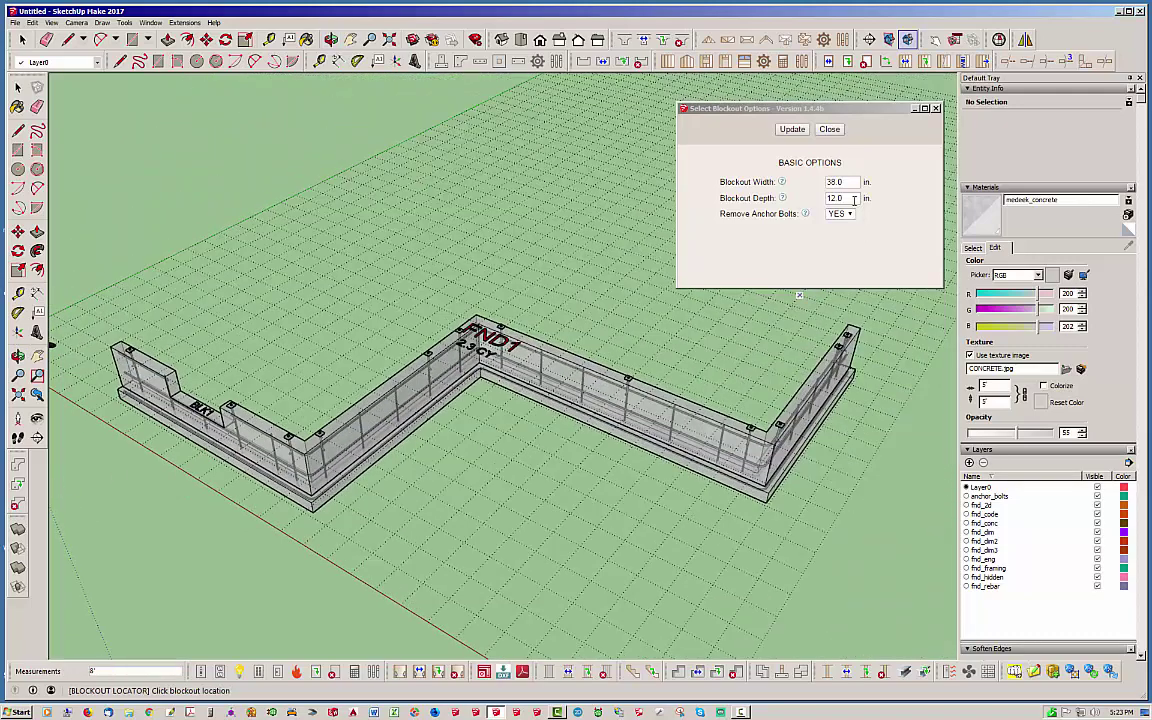
drag(850, 181, 795, 183)
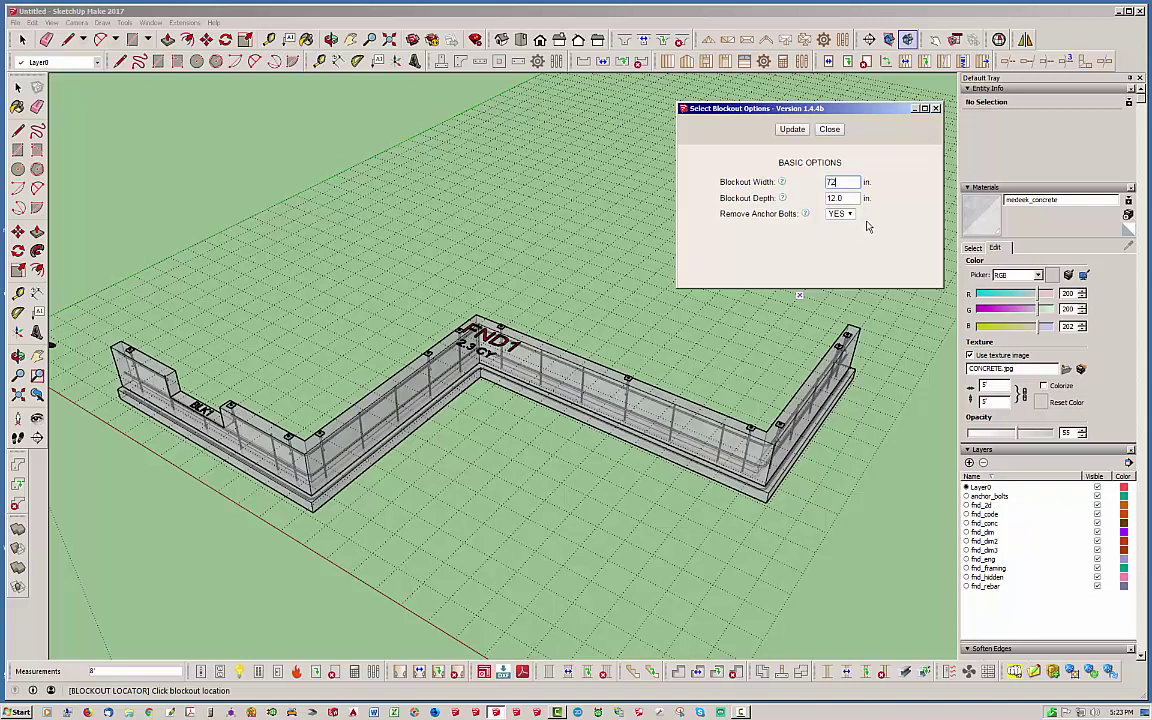
click(799, 133)
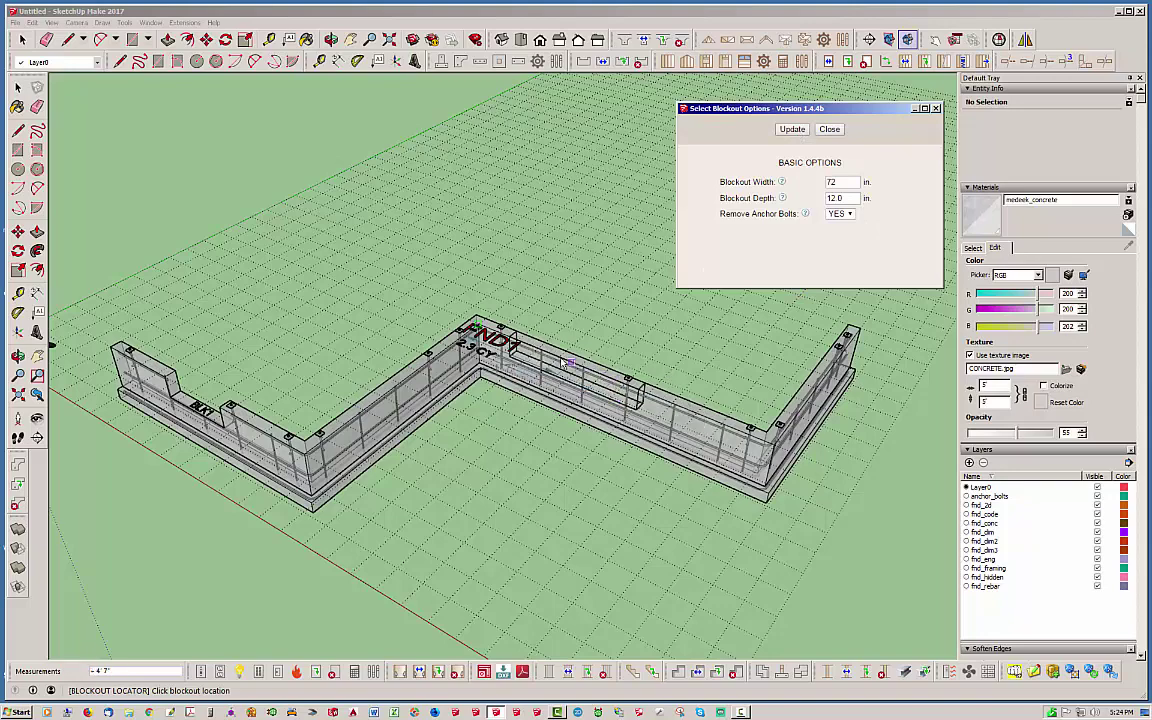
scroll(558, 358, up, 5)
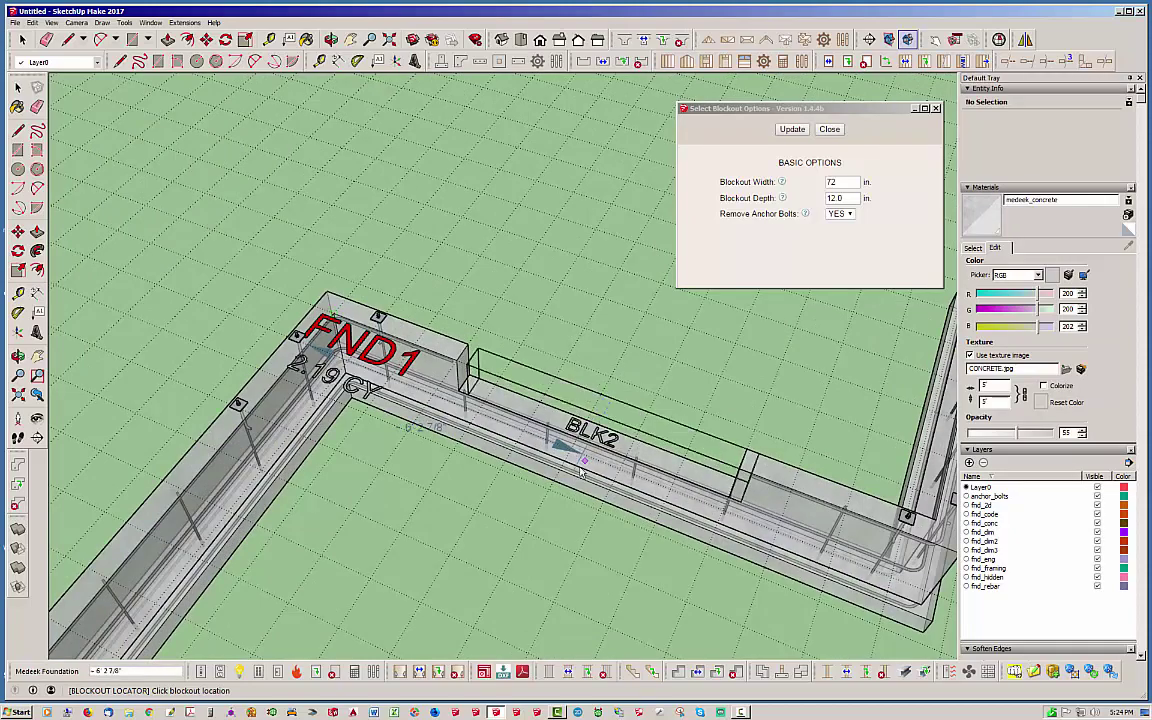
Step: Exit the blockout tool and orbit around the foundation to review the BLK1 and BLK2 notches
key(o)
drag(592, 410, 605, 355)
scroll(689, 288, up, 5)
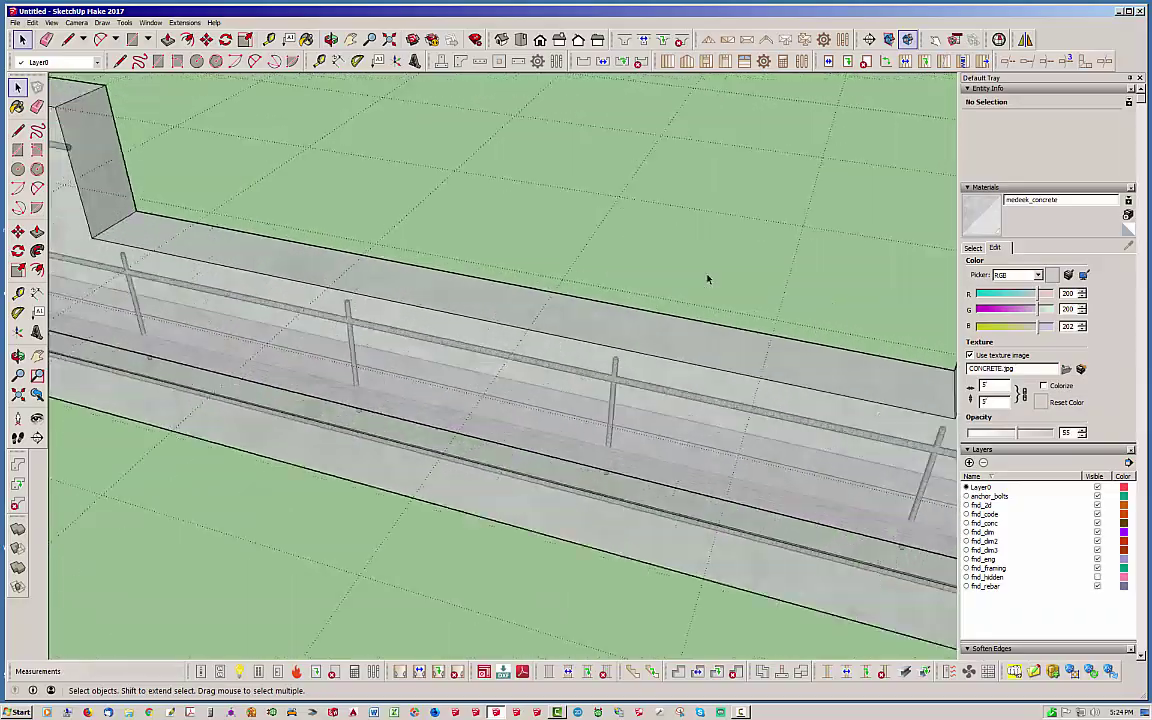
scroll(600, 340, down, 2)
drag(697, 363, 841, 339)
key(space)
scroll(700, 423, down, 10)
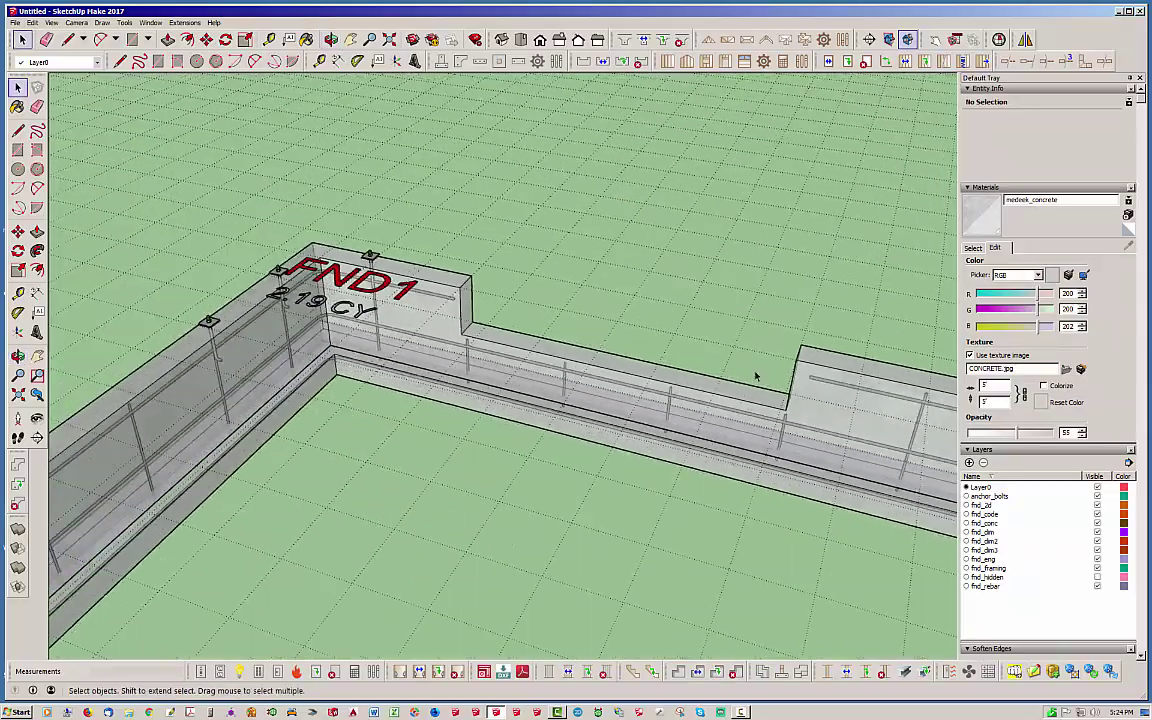
middle_drag(753, 378, 748, 429)
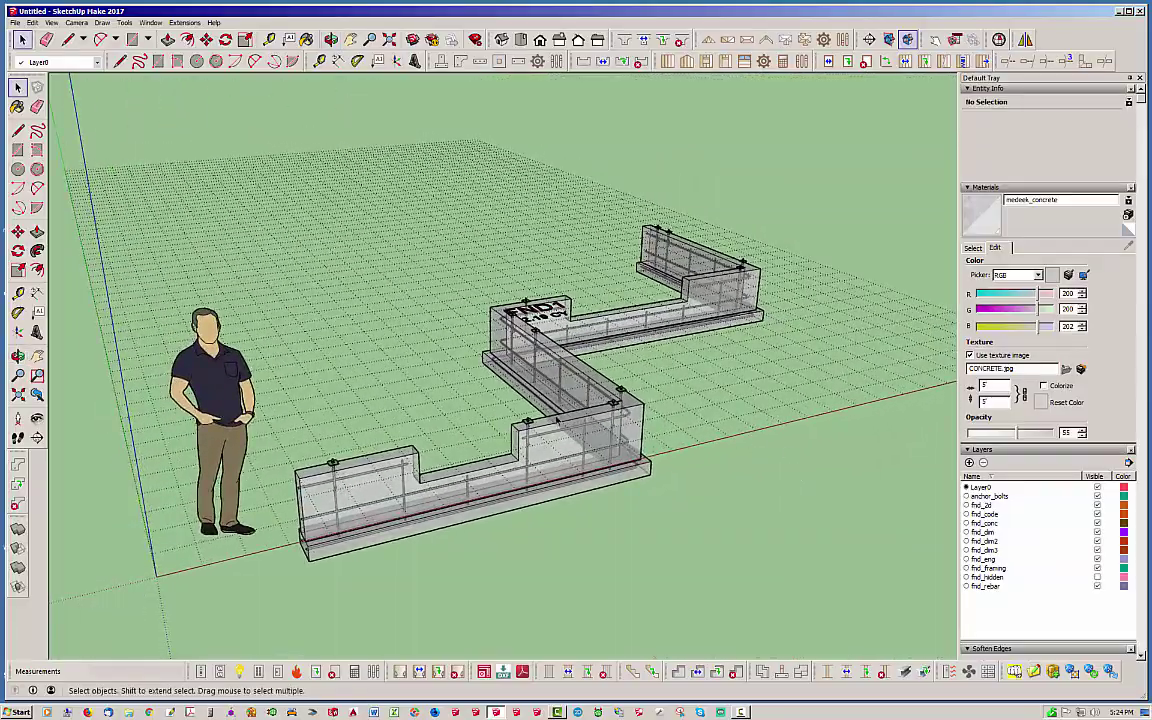
mouse_move(651, 343)
middle_down()
mouse_move(339, 396)
mouse_move(630, 336)
middle_up()
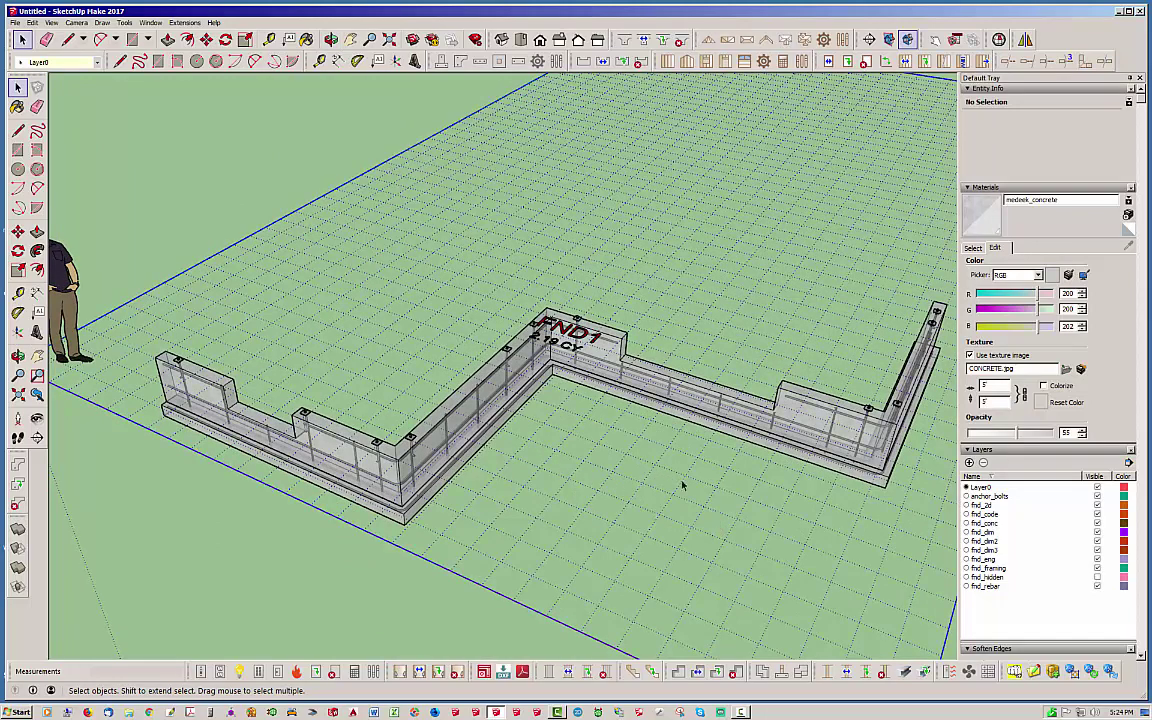
middle_drag(561, 501, 362, 480)
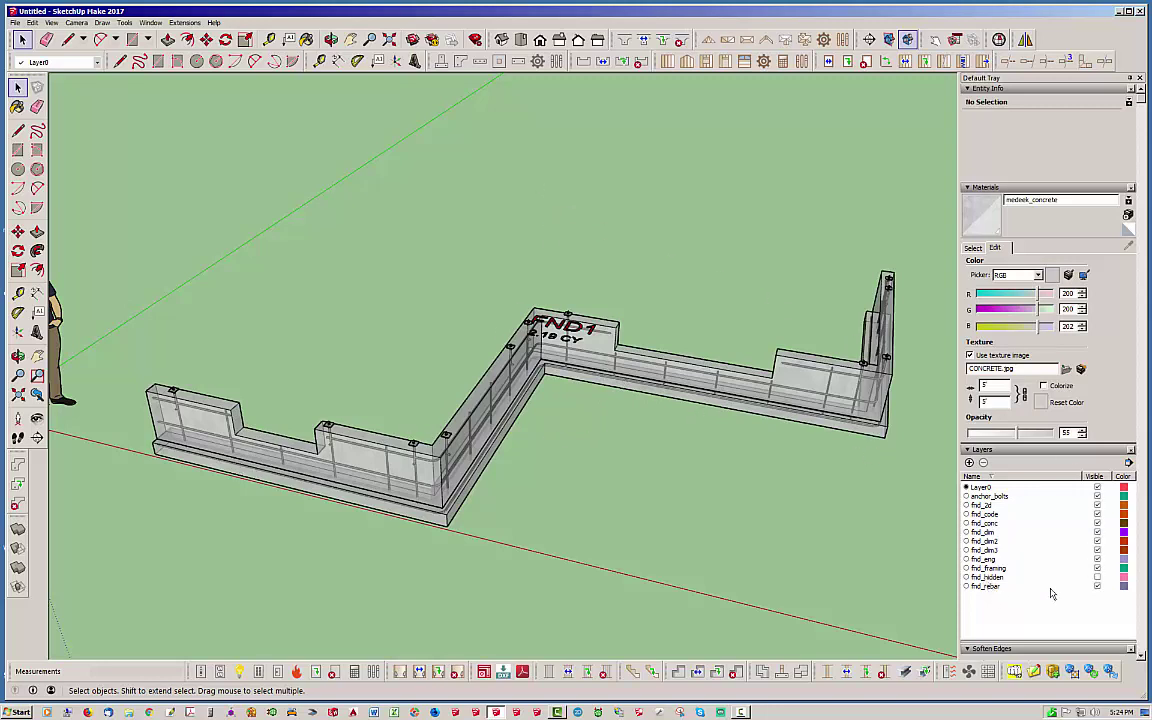
click(1097, 578)
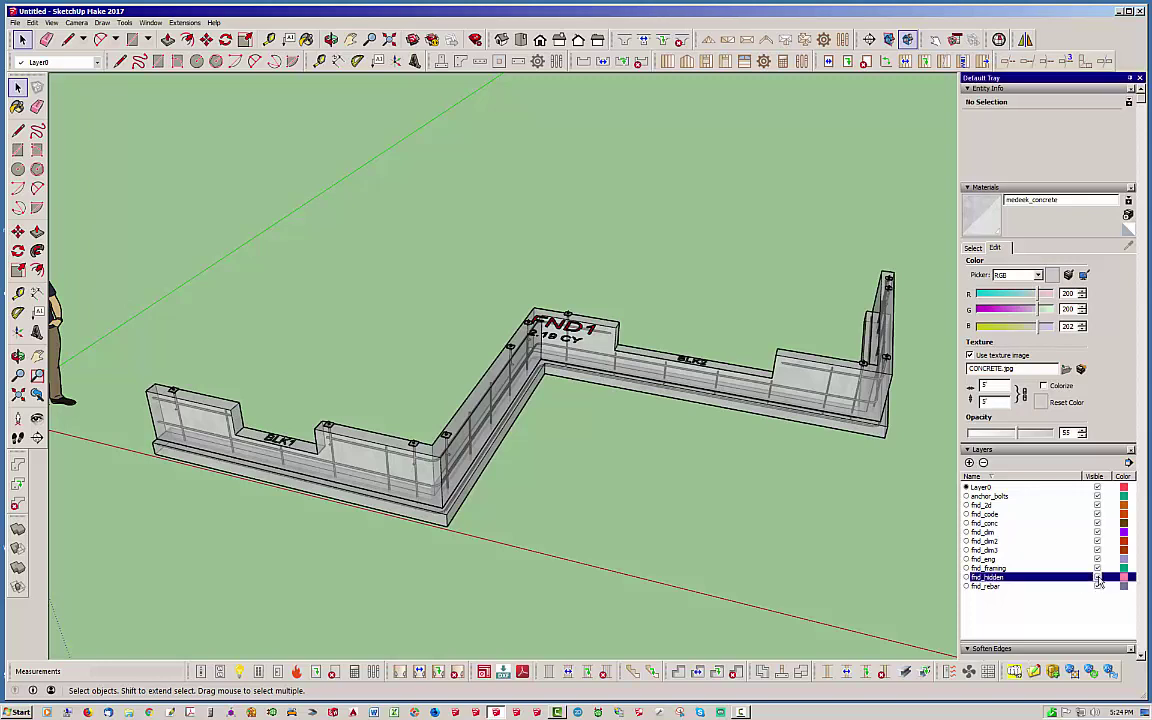
middle_drag(404, 456, 377, 481)
scroll(418, 533, up, 3)
scroll(335, 531, up, 2)
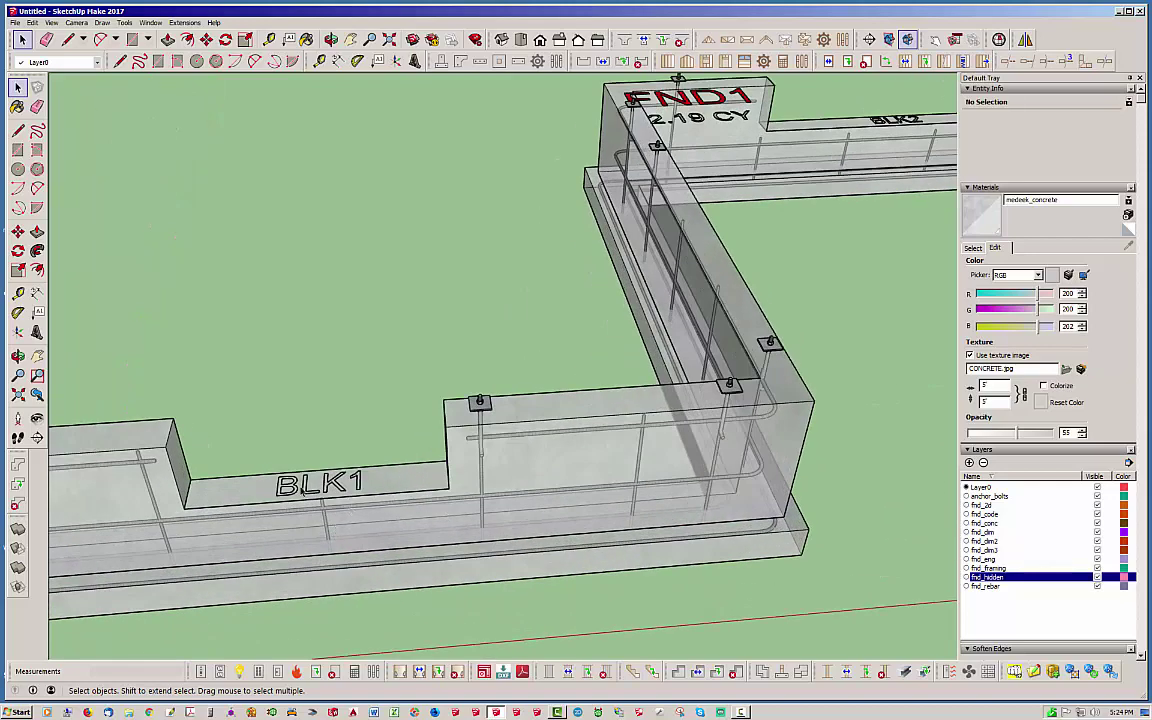
scroll(226, 457, down, 2)
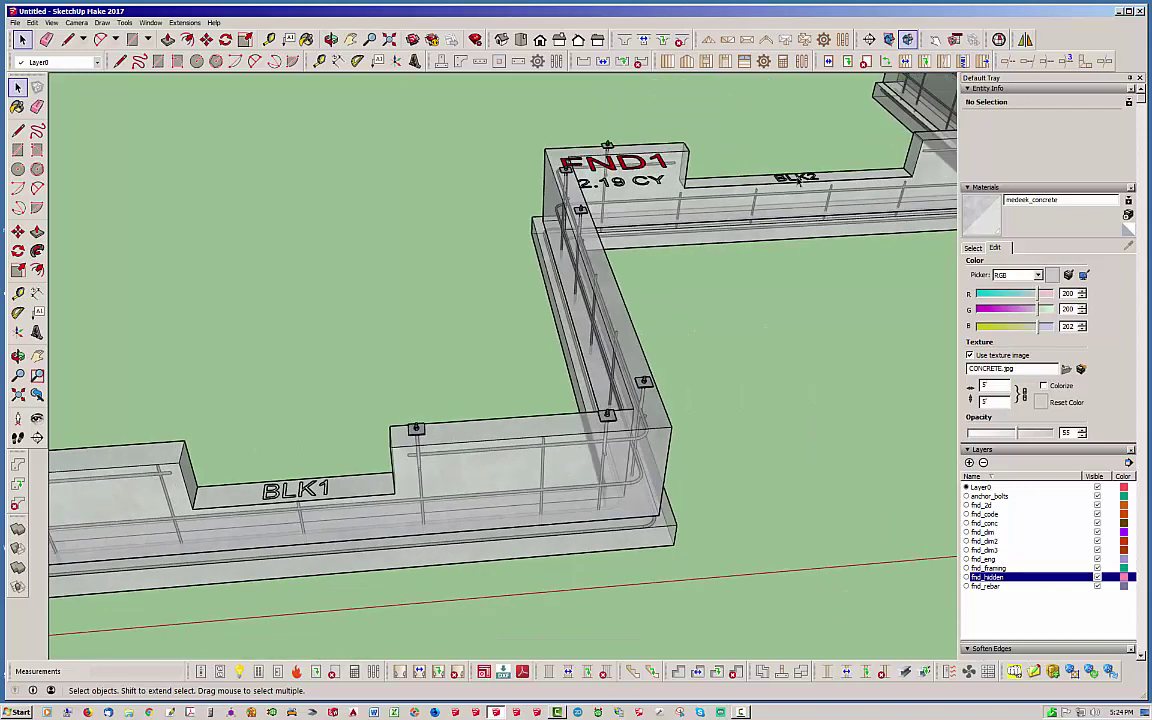
click(1098, 578)
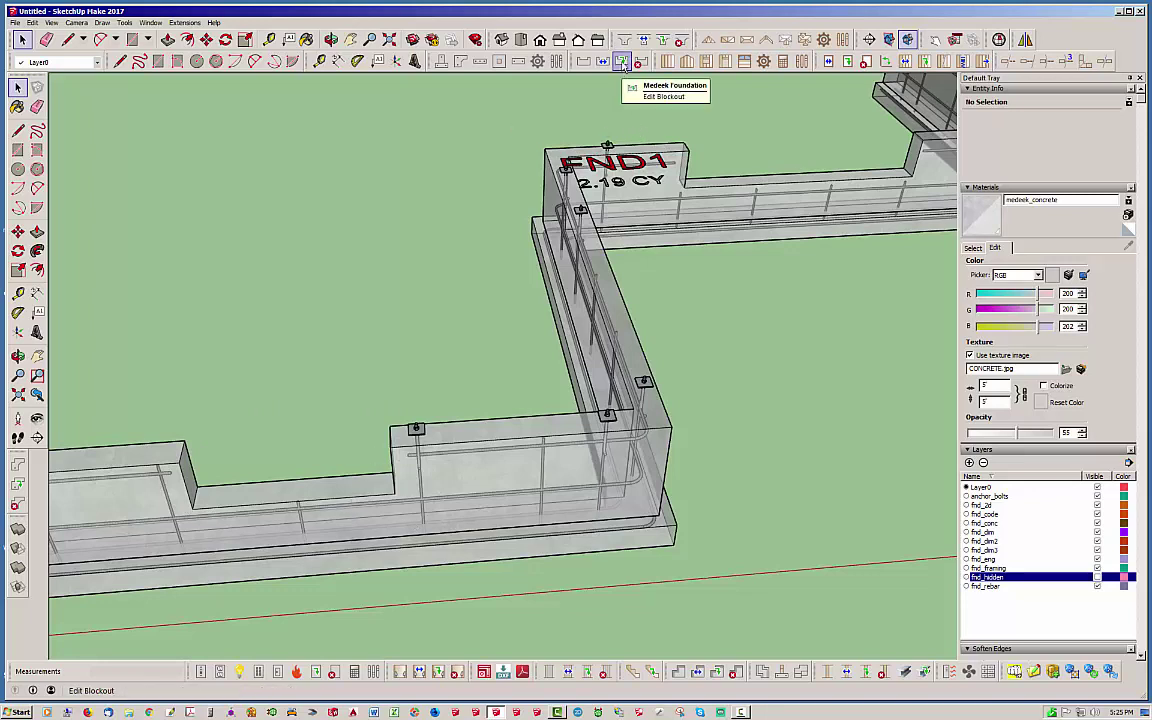
Step: Launch Edit Blockout and select BLK1, showing its 38.0 in width and 12.0 in depth
click(622, 62)
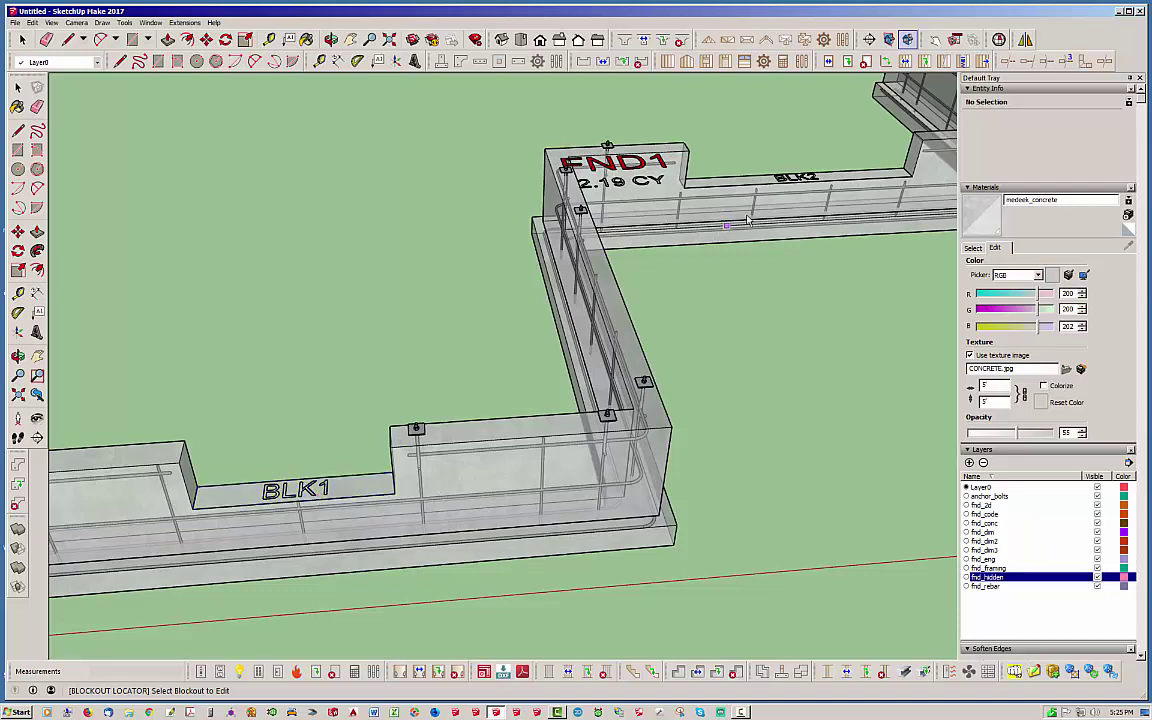
click(714, 160)
click(296, 490)
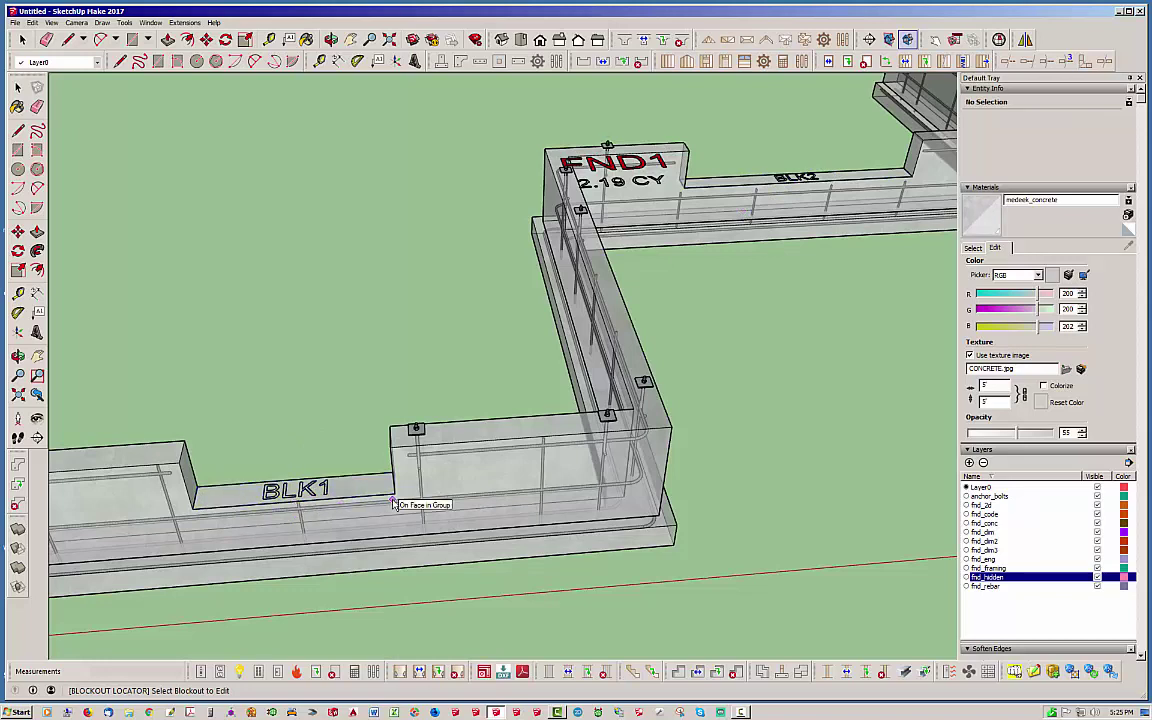
click(313, 487)
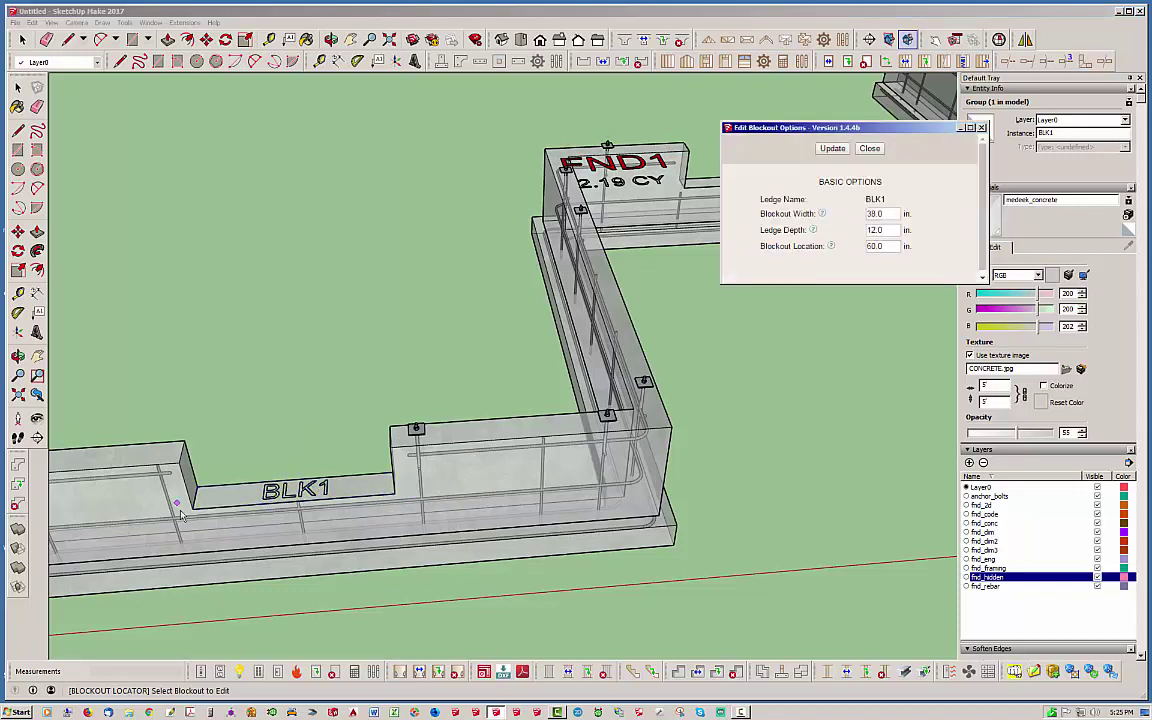
Step: Set BLK1's ledge depth to 16 in and update it
click(793, 322)
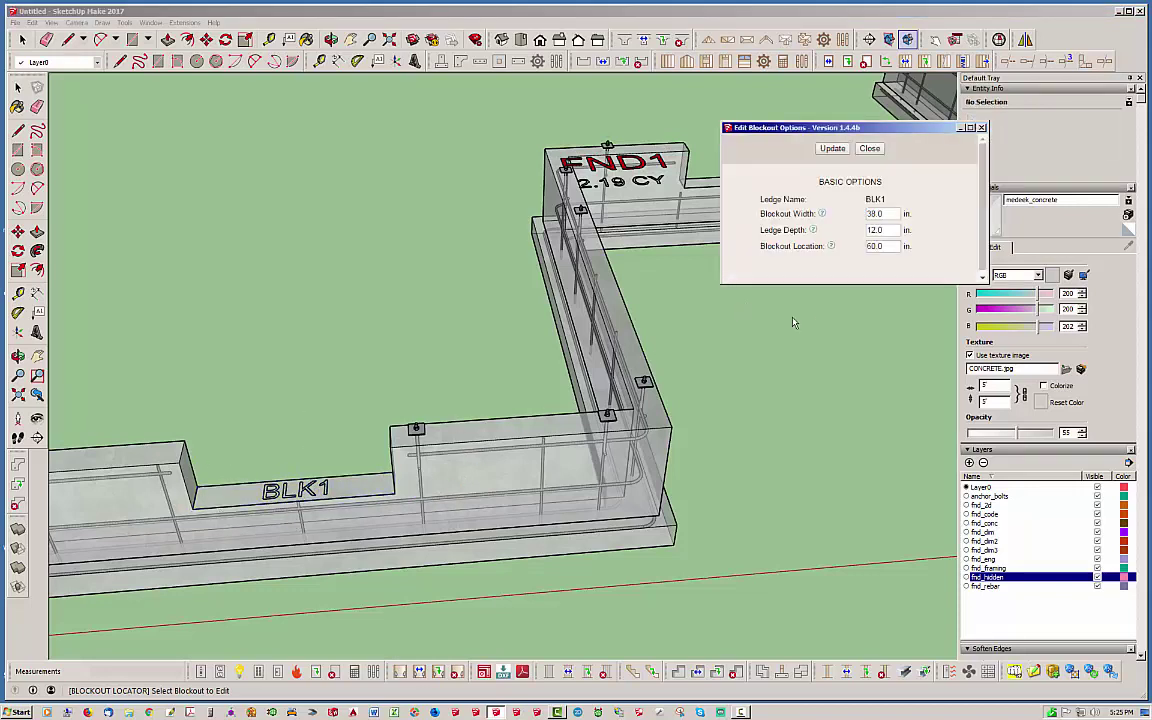
click(877, 229)
text(16)
click(831, 150)
middle_drag(400, 245, 573, 316)
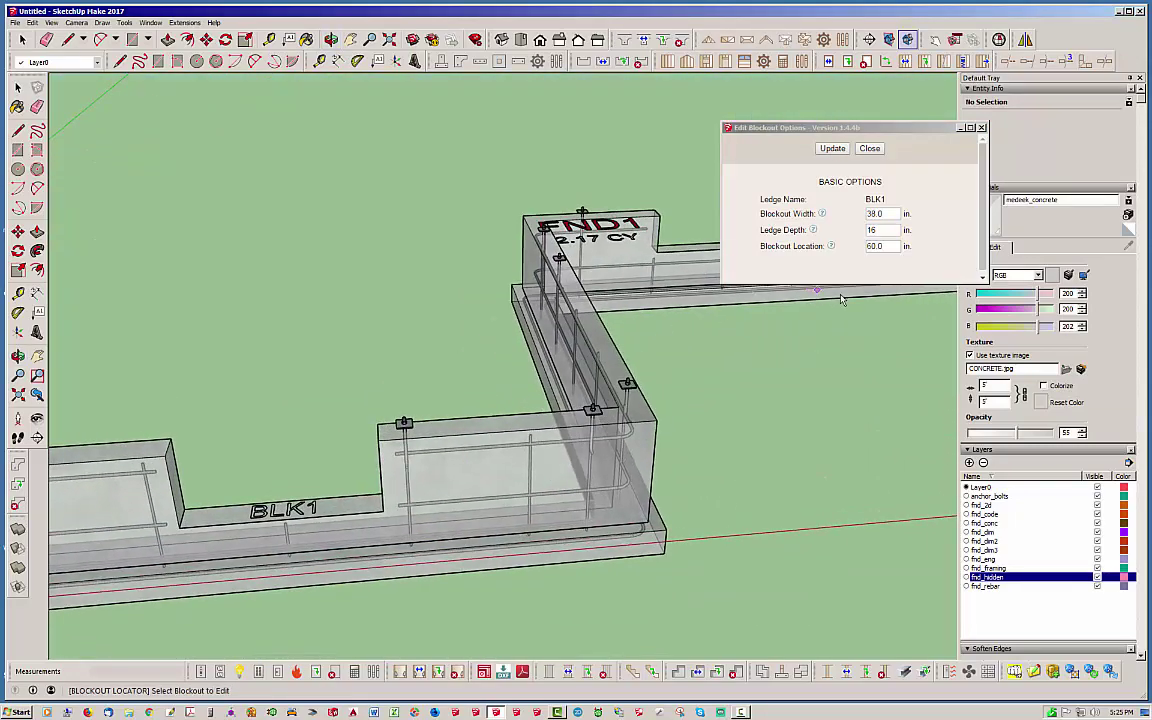
Step: Widen BLK1 to 42 in, then to 52 in, updating after each change
click(817, 213)
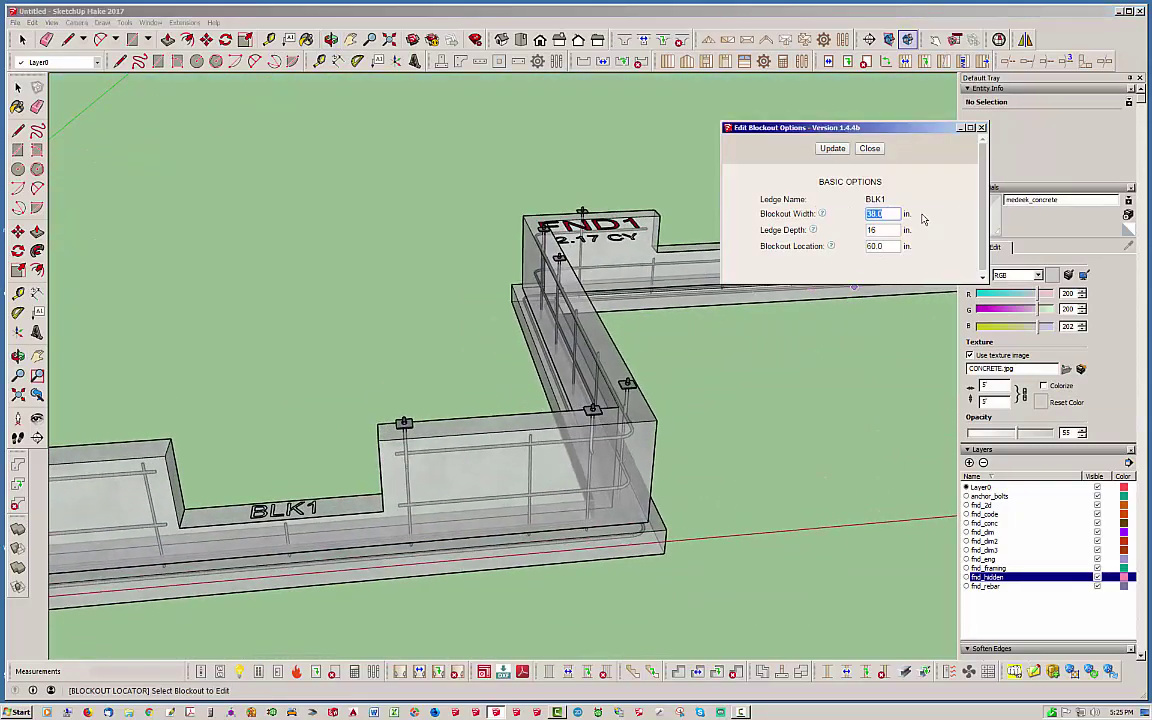
text(42)
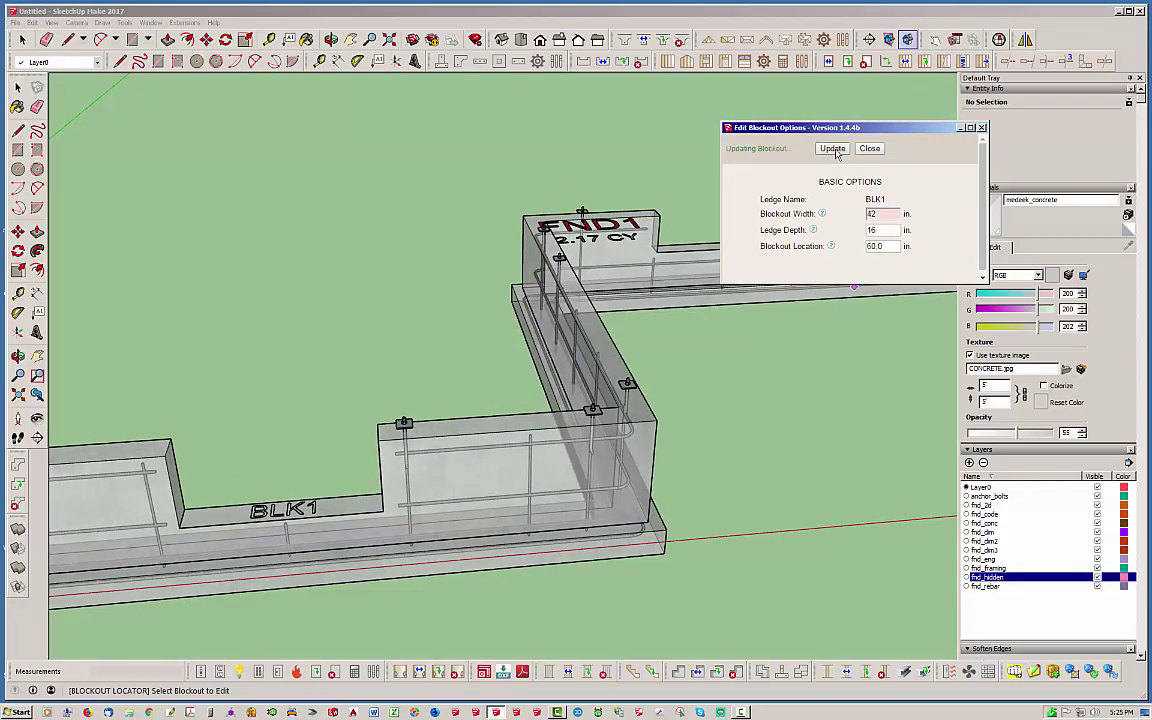
click(833, 148)
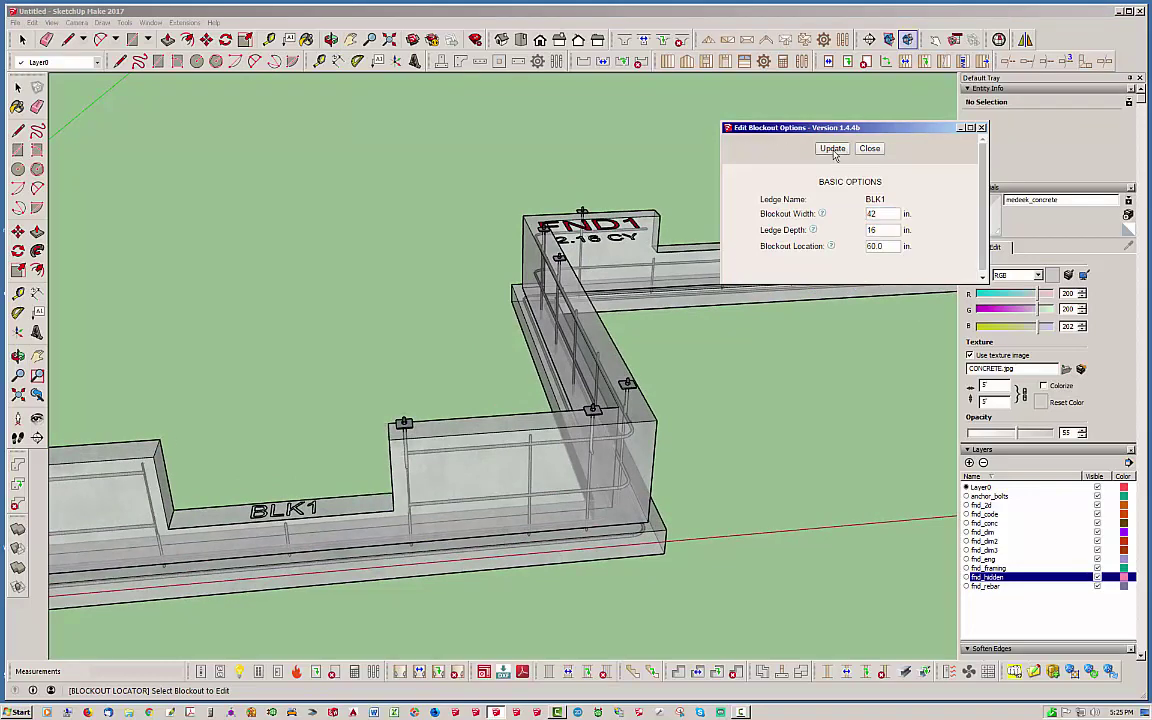
middle_drag(449, 432, 610, 470)
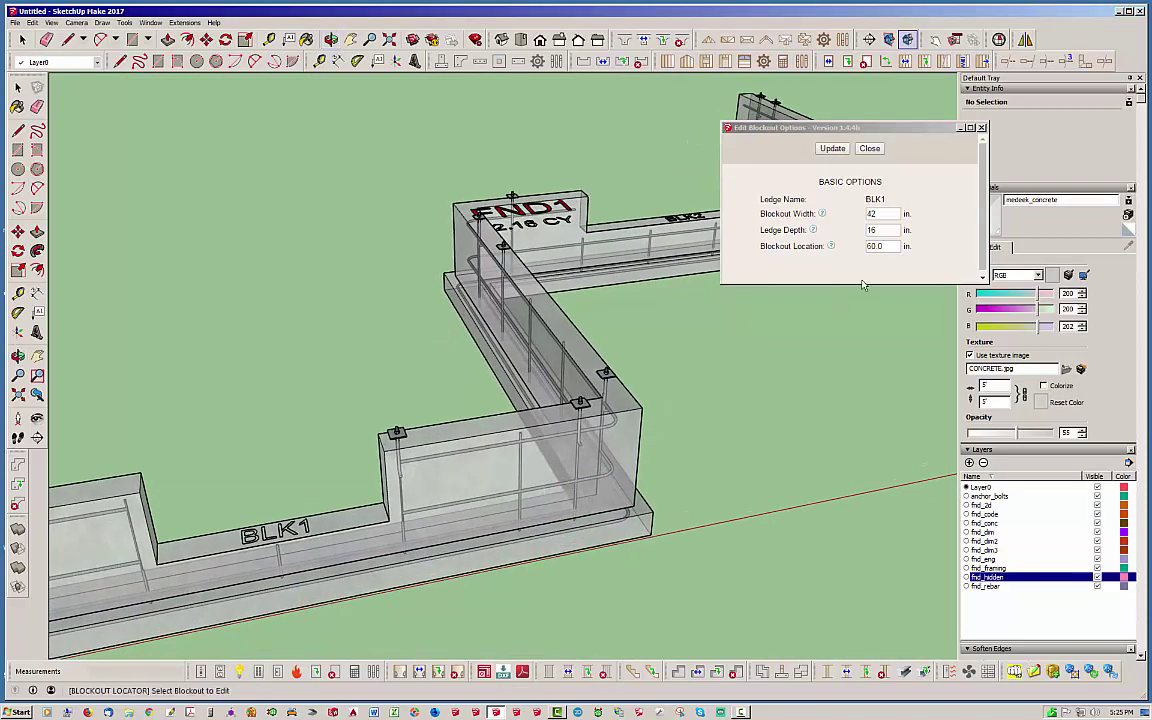
click(887, 200)
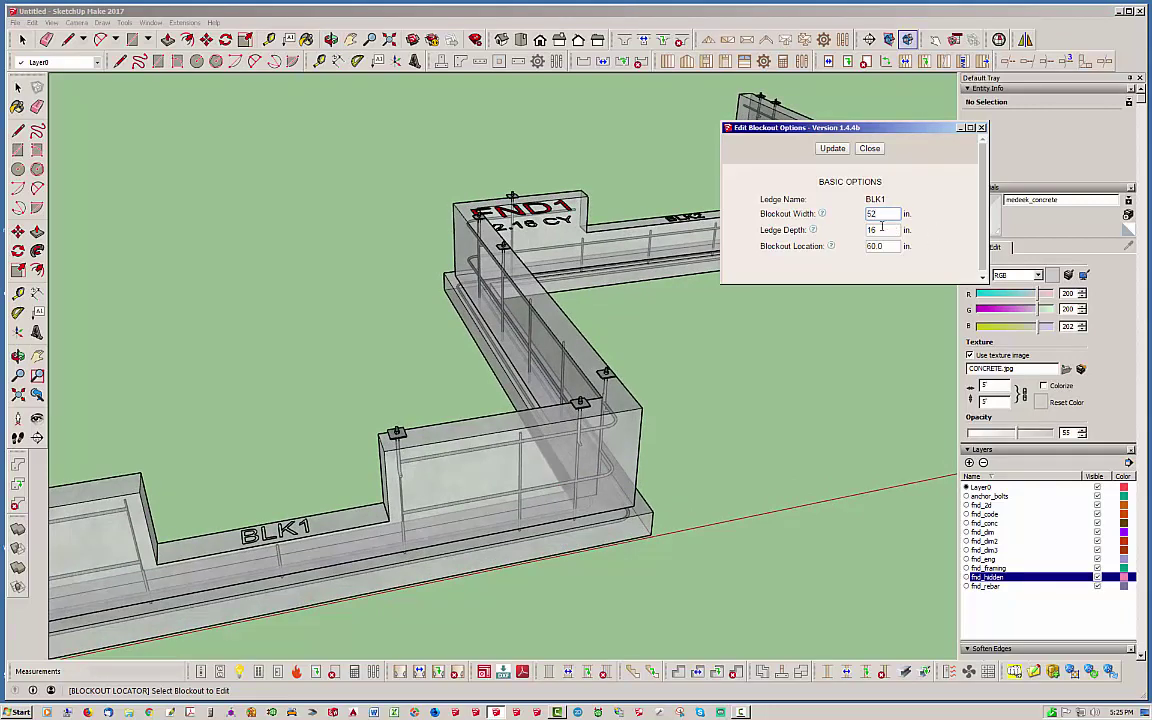
click(831, 152)
middle_drag(487, 430, 405, 396)
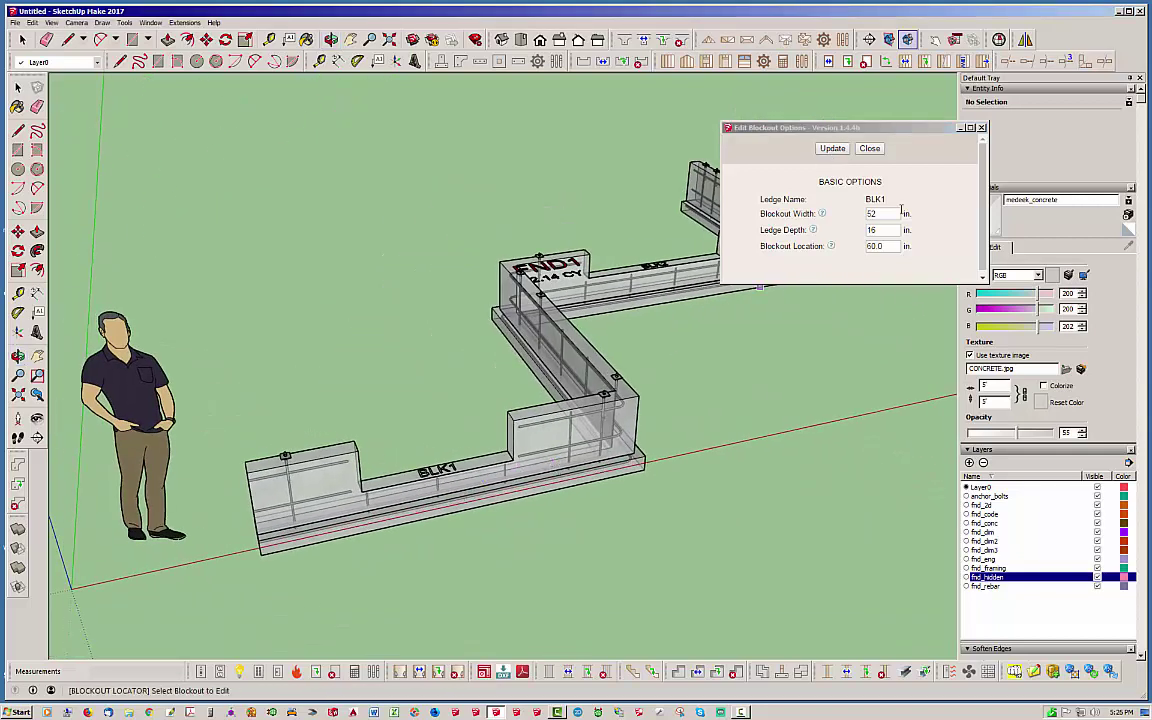
click(869, 148)
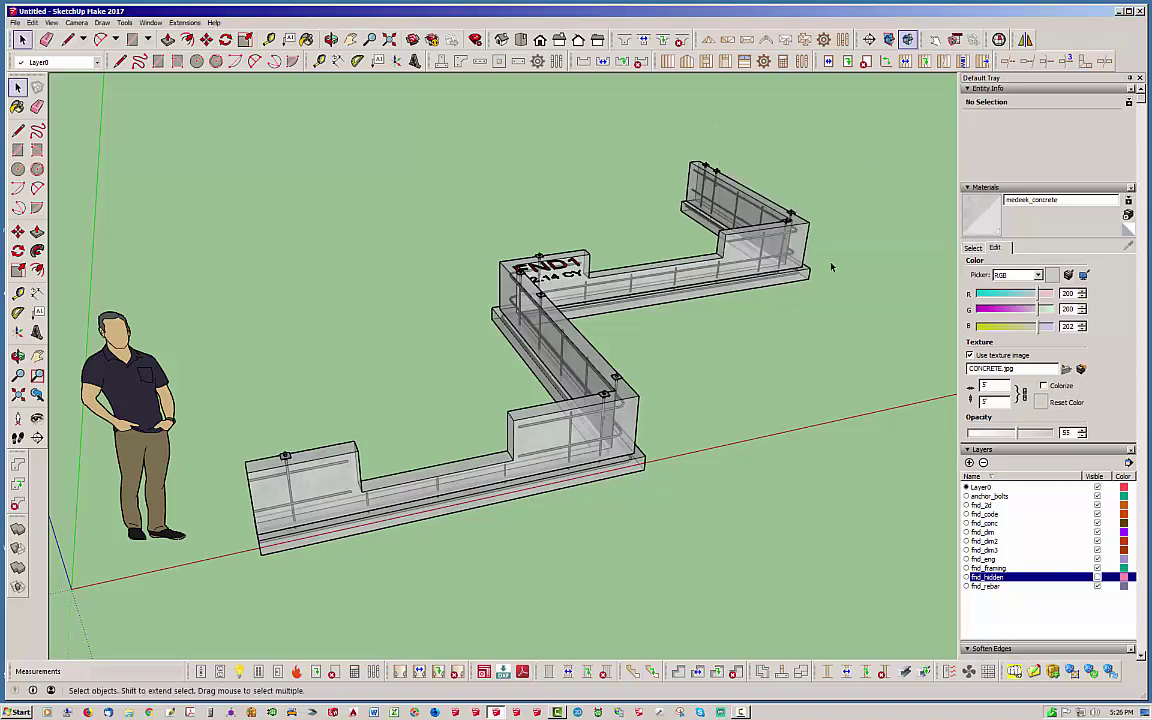
middle_drag(617, 308, 471, 360)
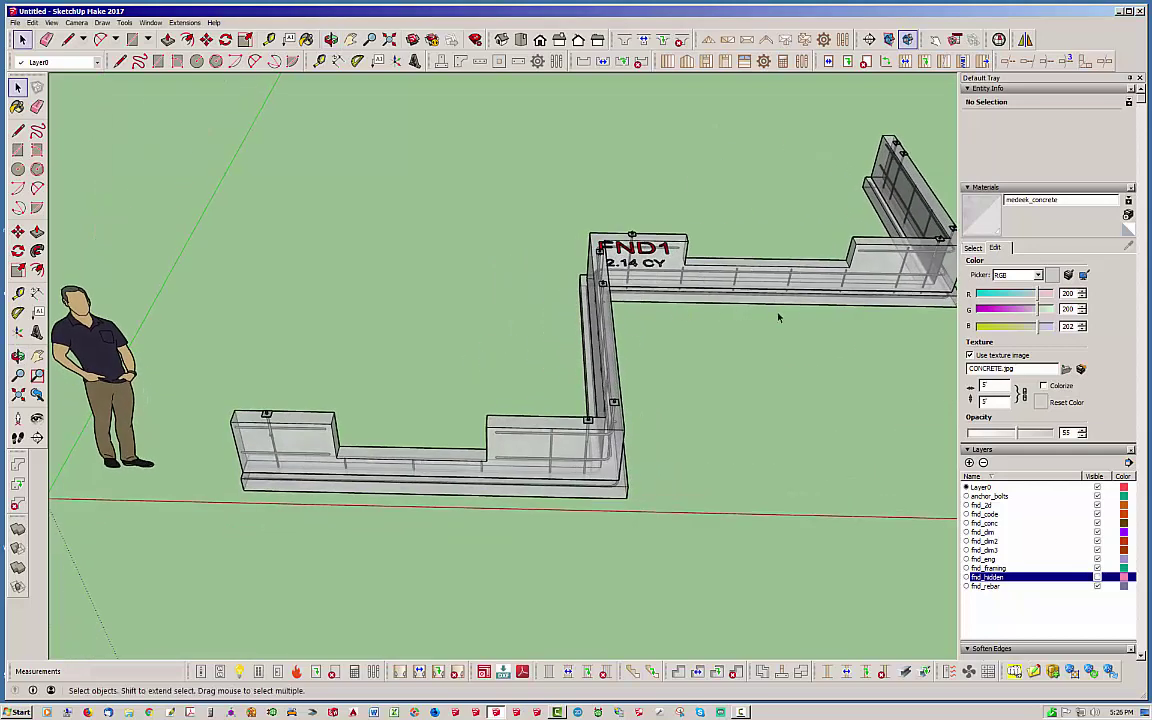
click(621, 62)
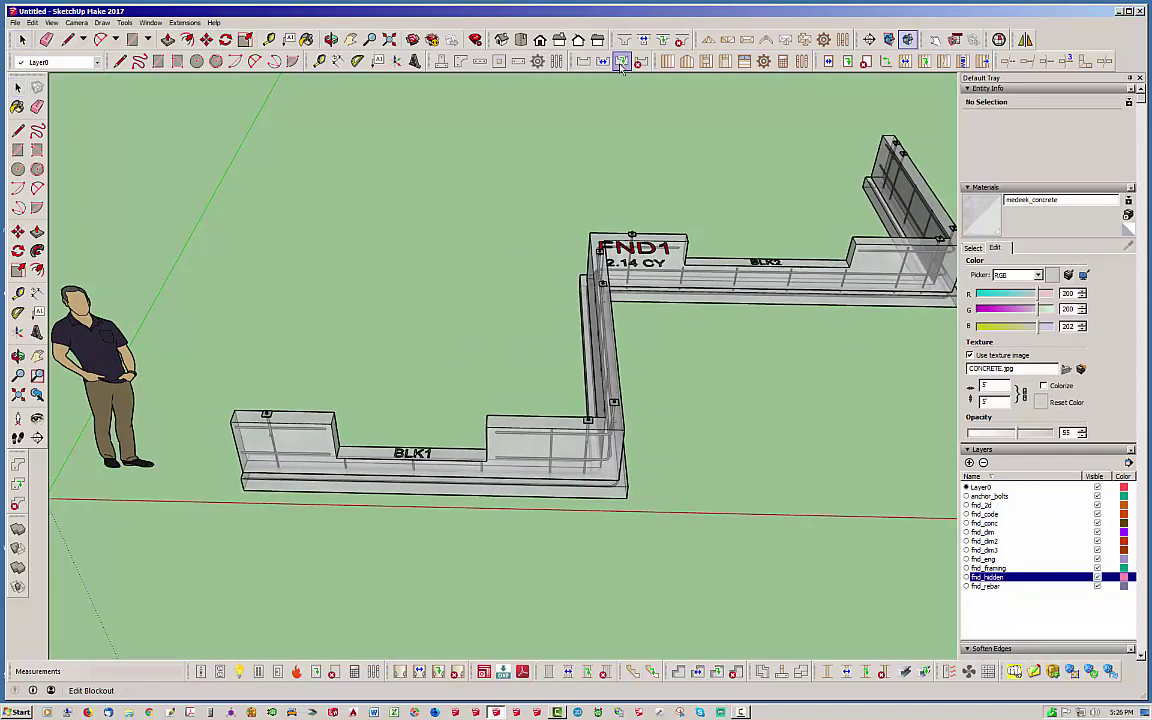
click(750, 266)
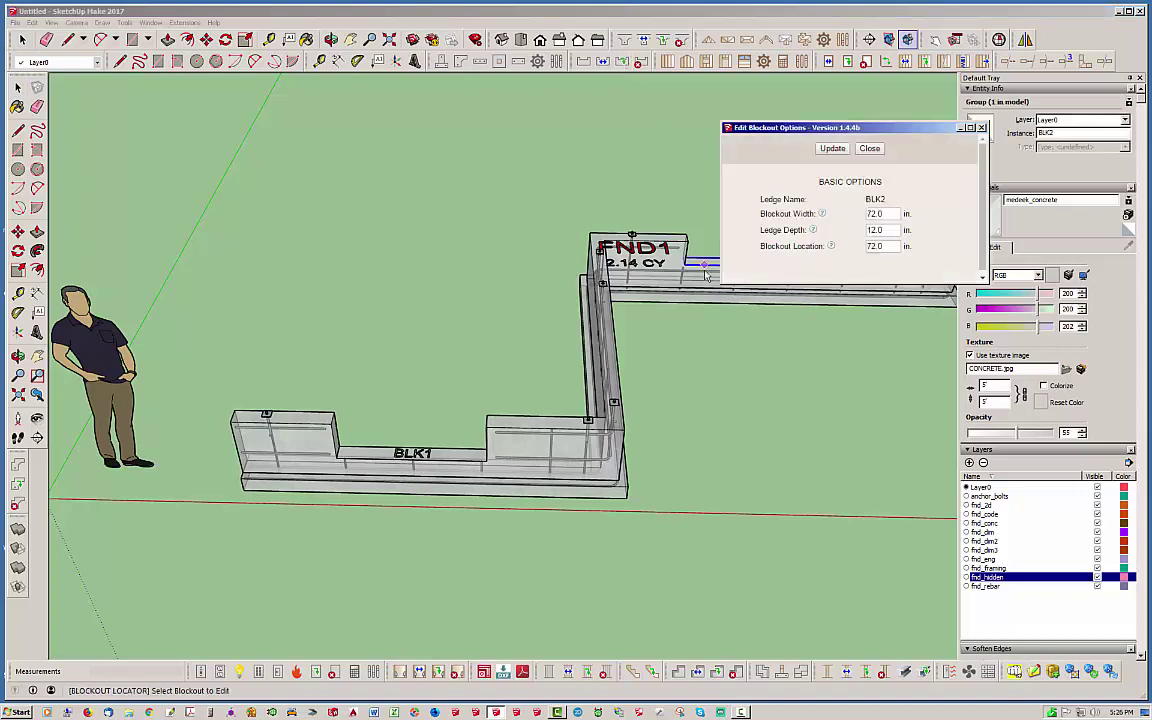
click(413, 463)
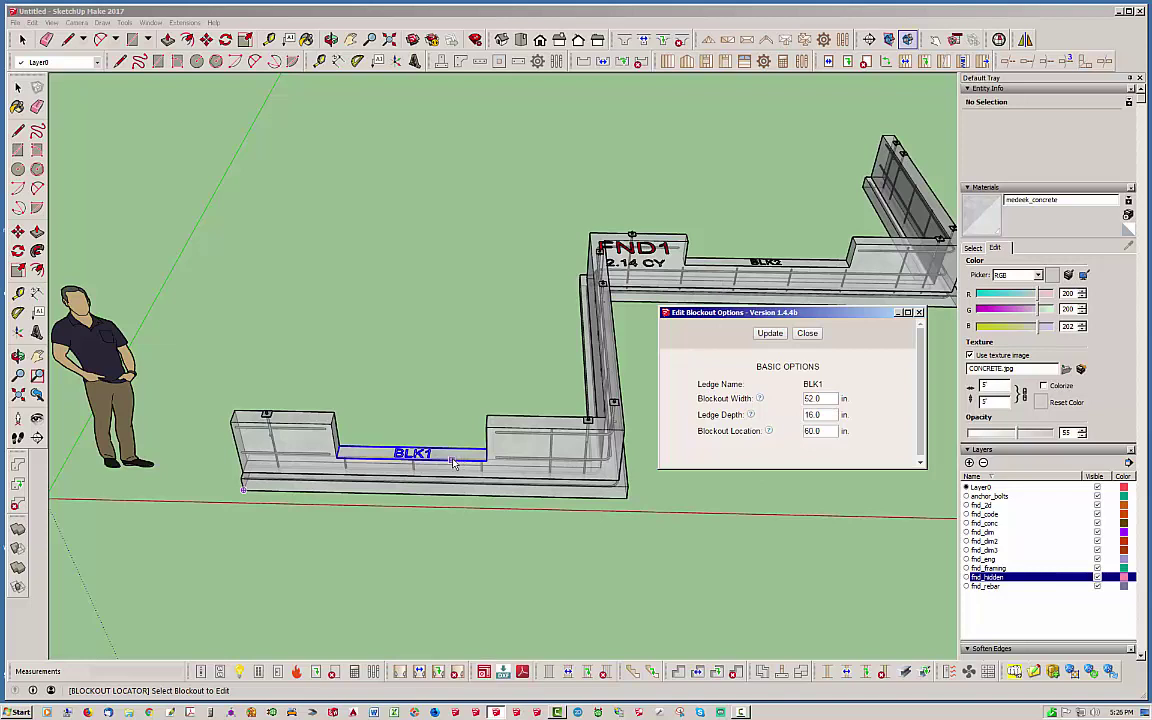
click(413, 455)
click(783, 264)
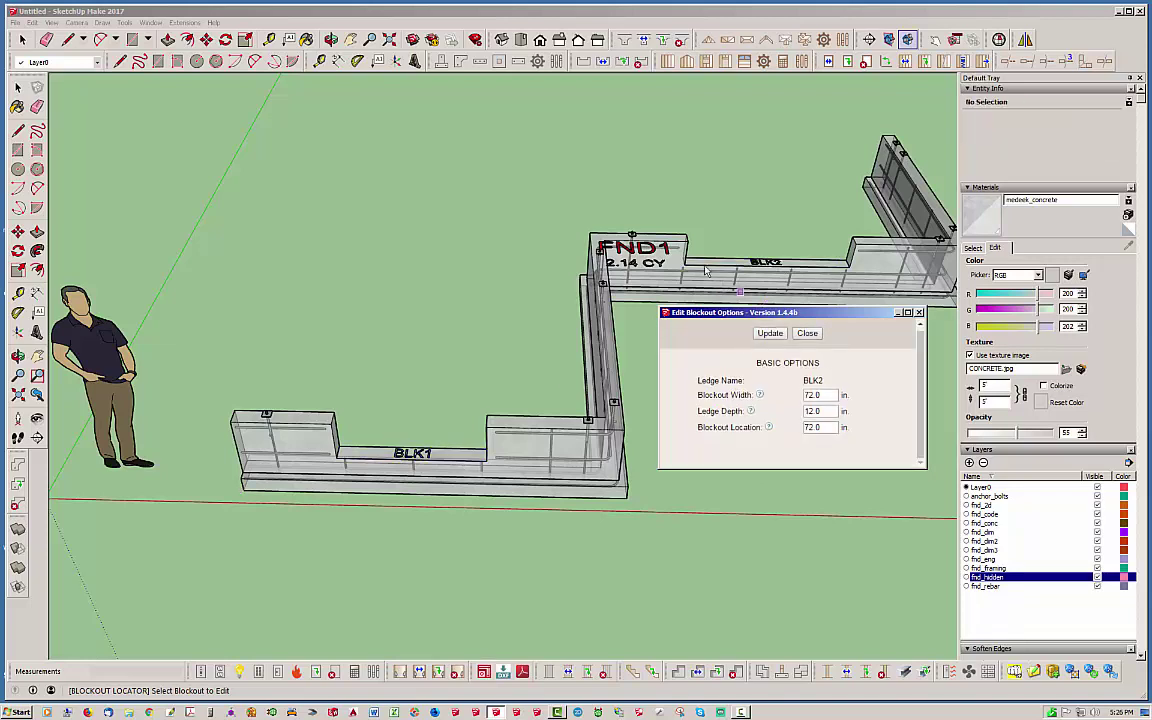
middle_drag(530, 190, 643, 208)
key(space)
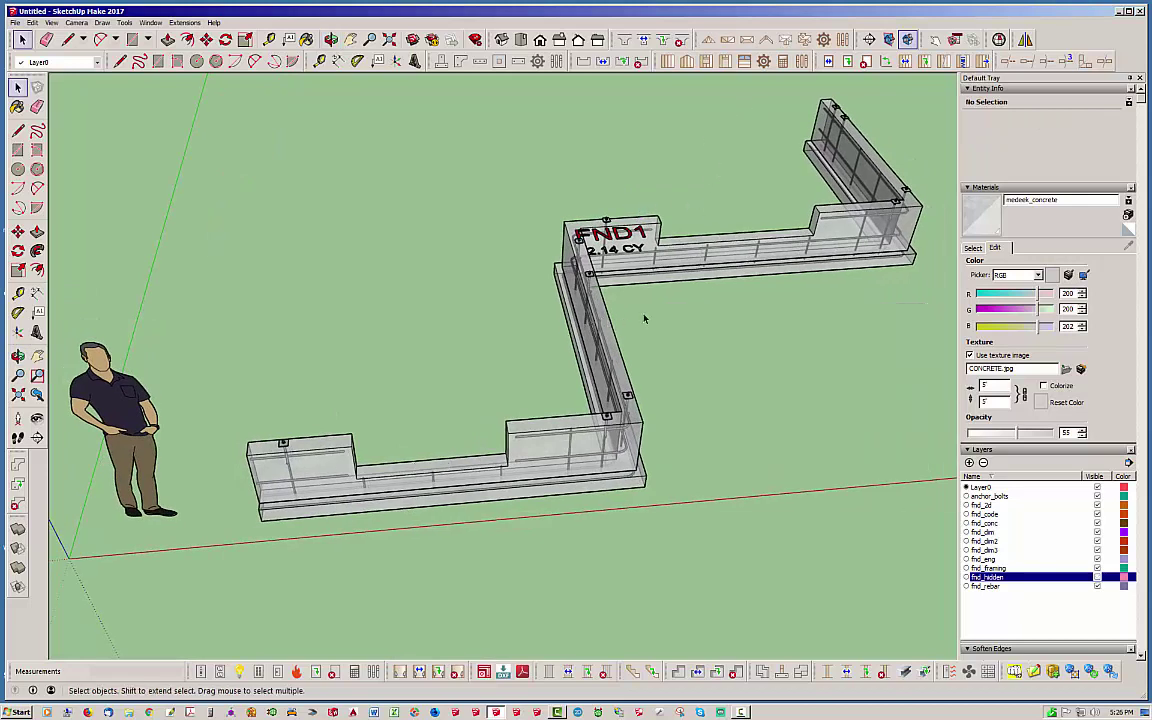
Step: Relocate blockout BLK1 along the near wall to about 2' 2" from its left end
click(605, 66)
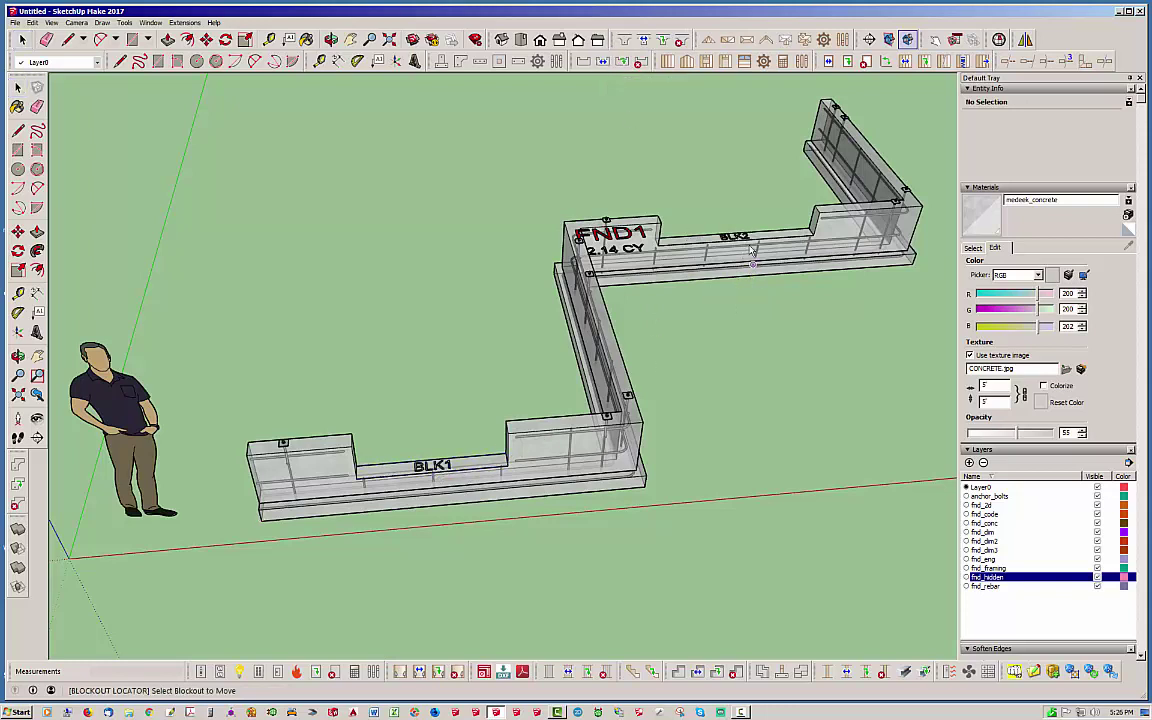
click(442, 470)
click(438, 470)
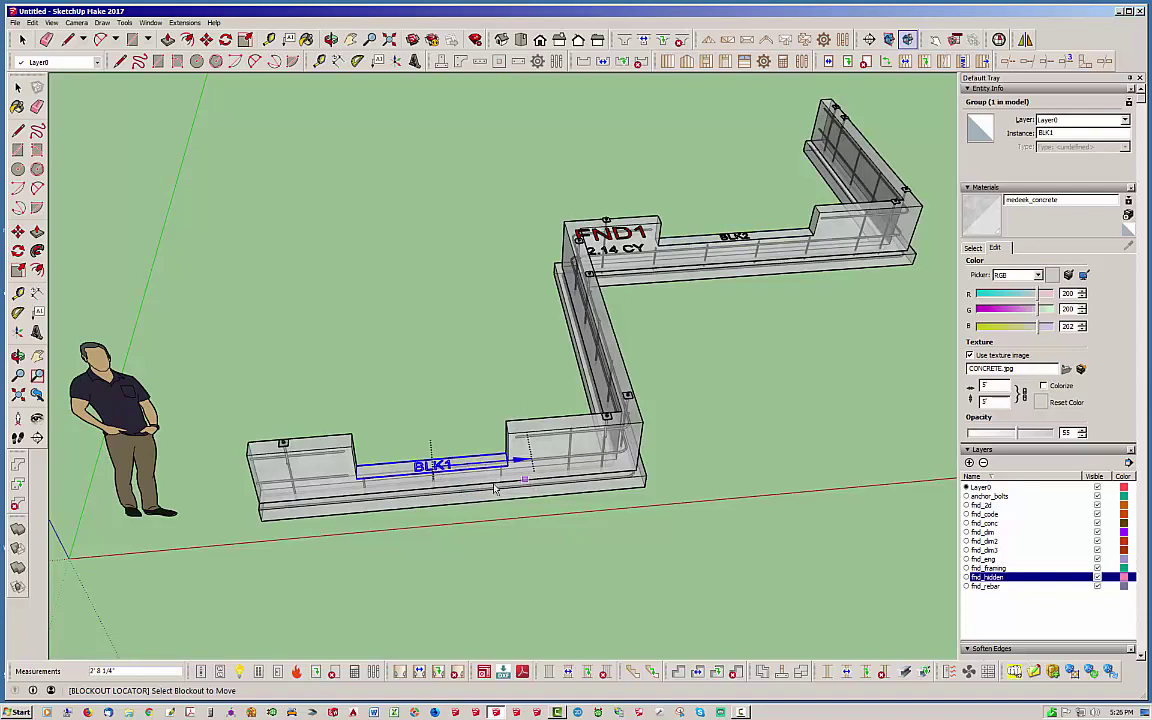
middle_drag(366, 484, 400, 420)
scroll(536, 452, up, 5)
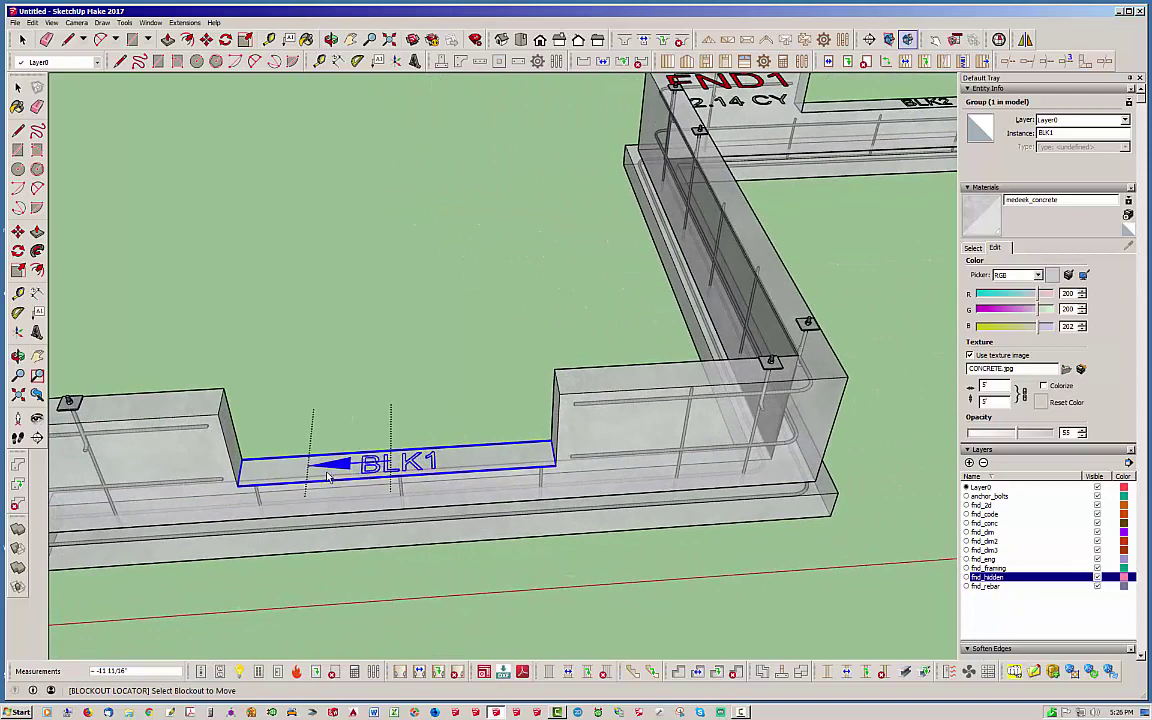
middle_drag(332, 472, 322, 445)
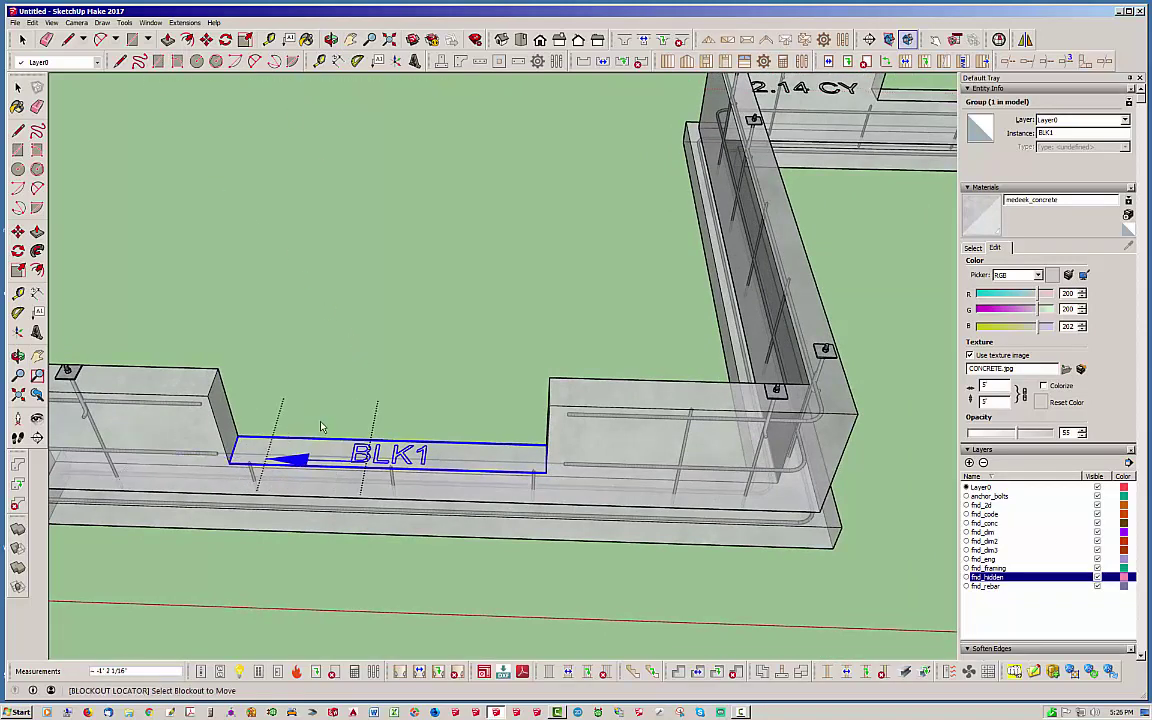
middle_drag(321, 435, 296, 461)
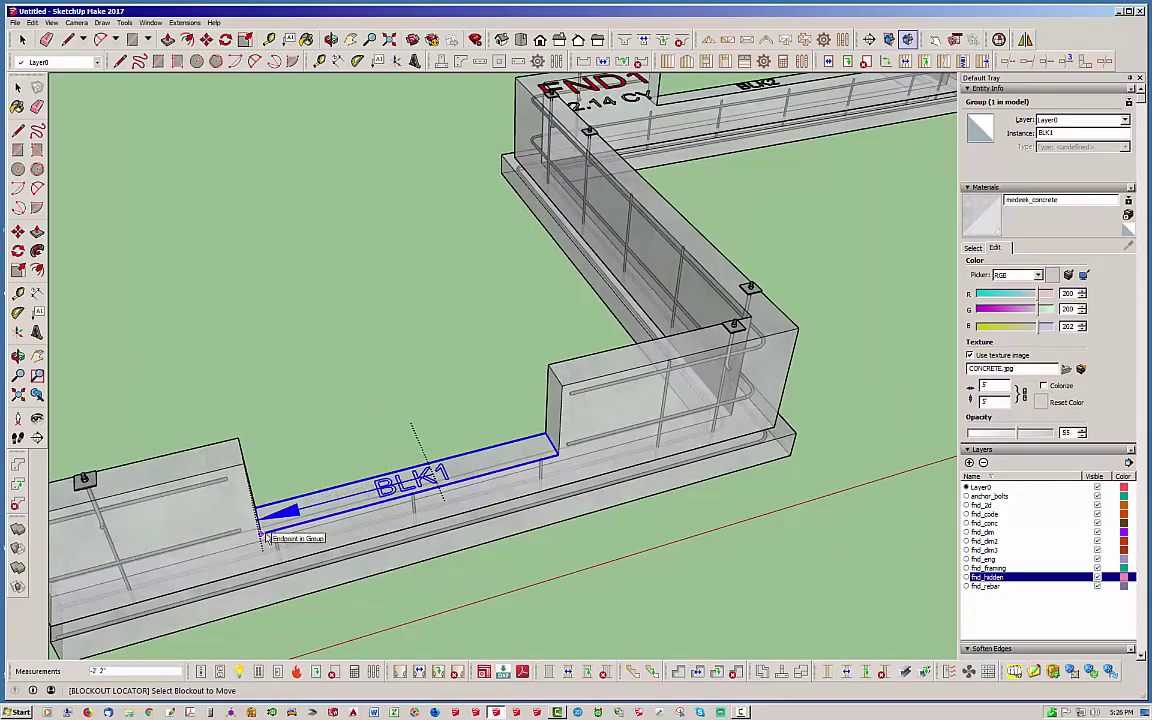
middle_drag(278, 507, 185, 437)
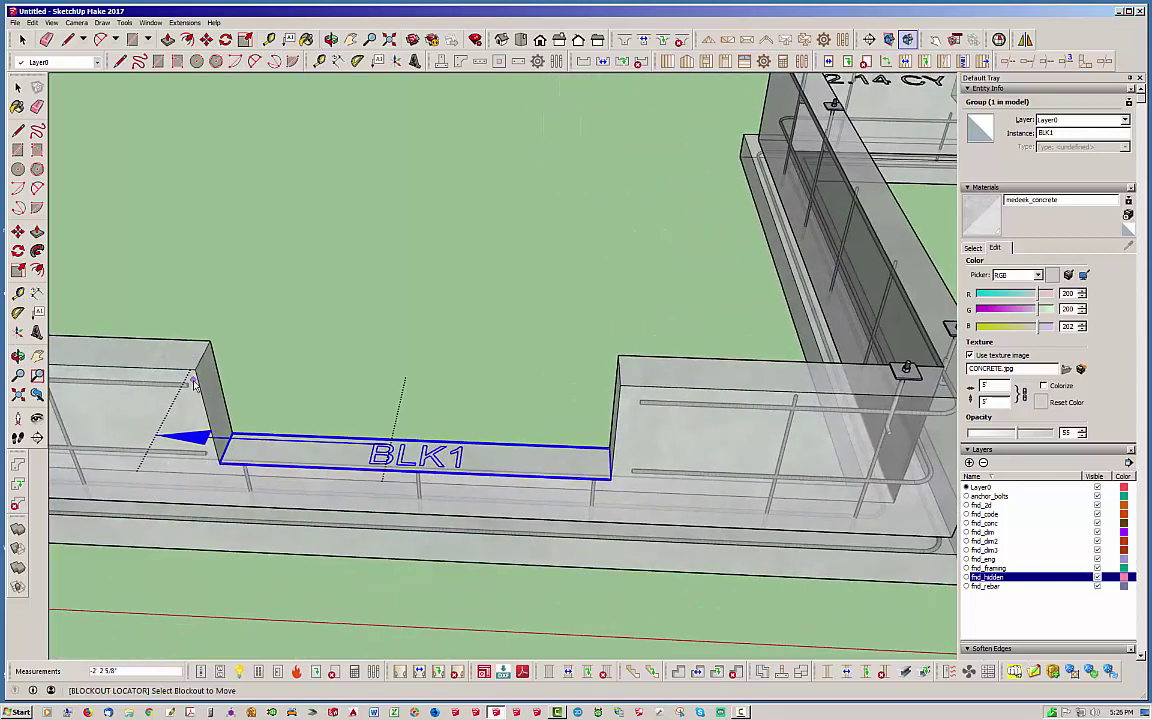
scroll(197, 378, down, 5)
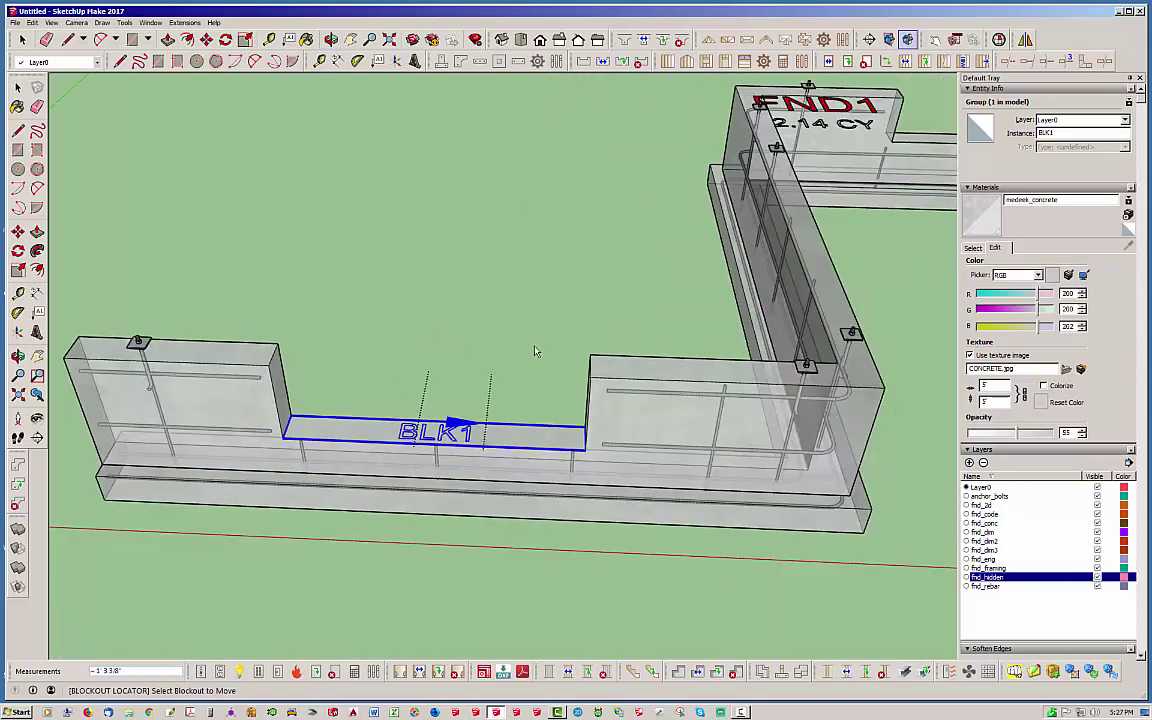
scroll(491, 315, up, 3)
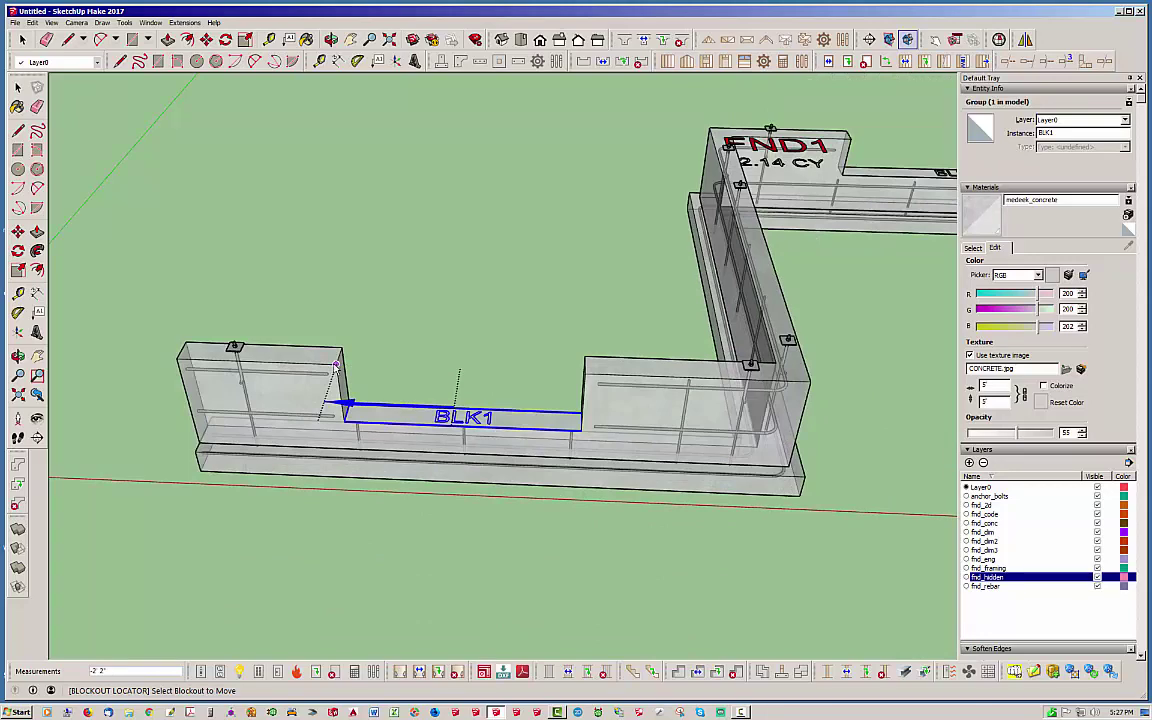
click(337, 365)
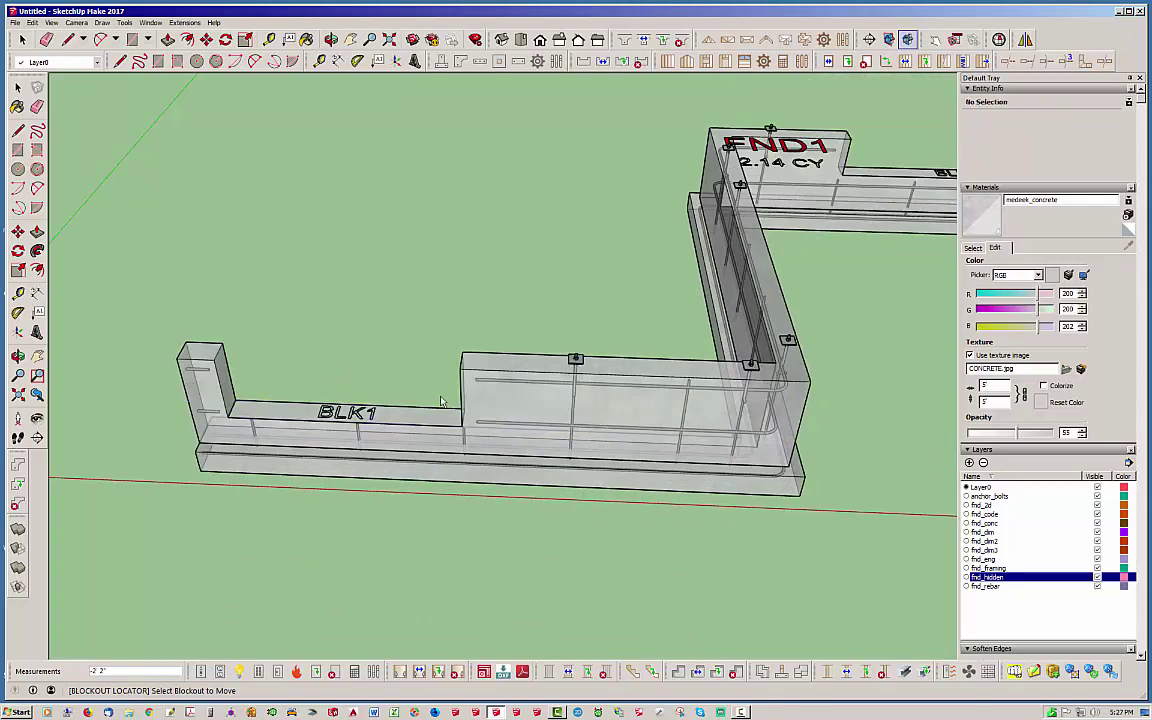
Step: Move BLK1 along the near wall so it sits 6" from the left end
click(376, 400)
middle_drag(376, 400, 450, 438)
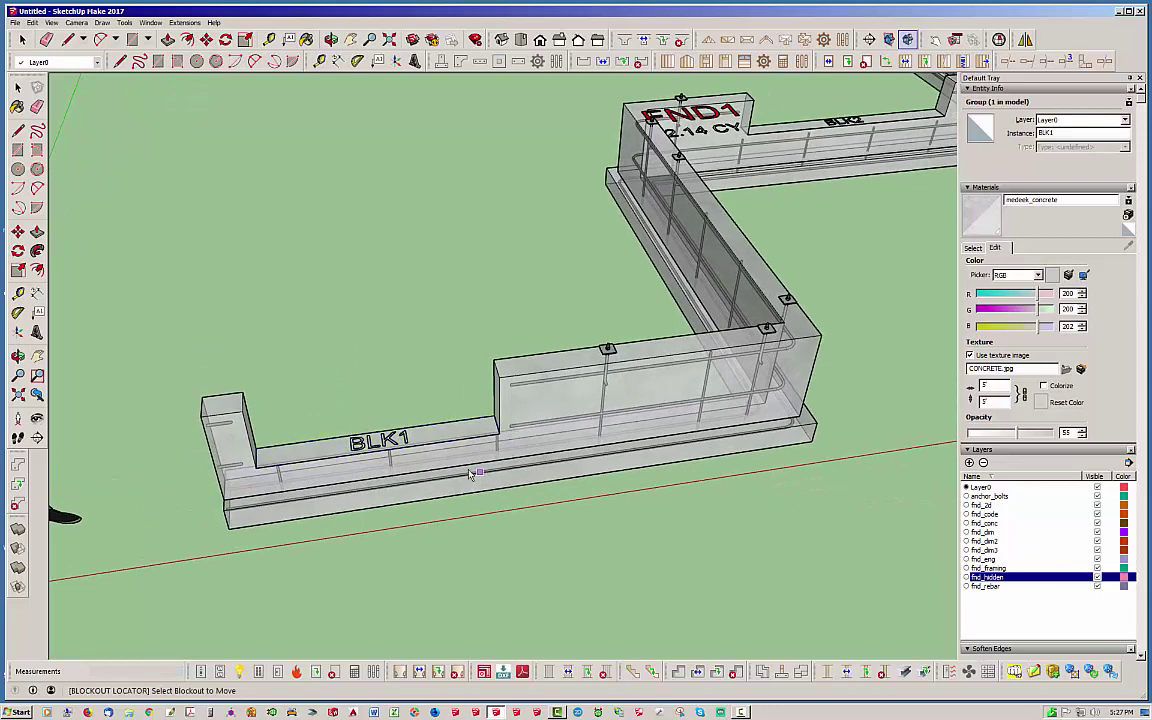
click(372, 440)
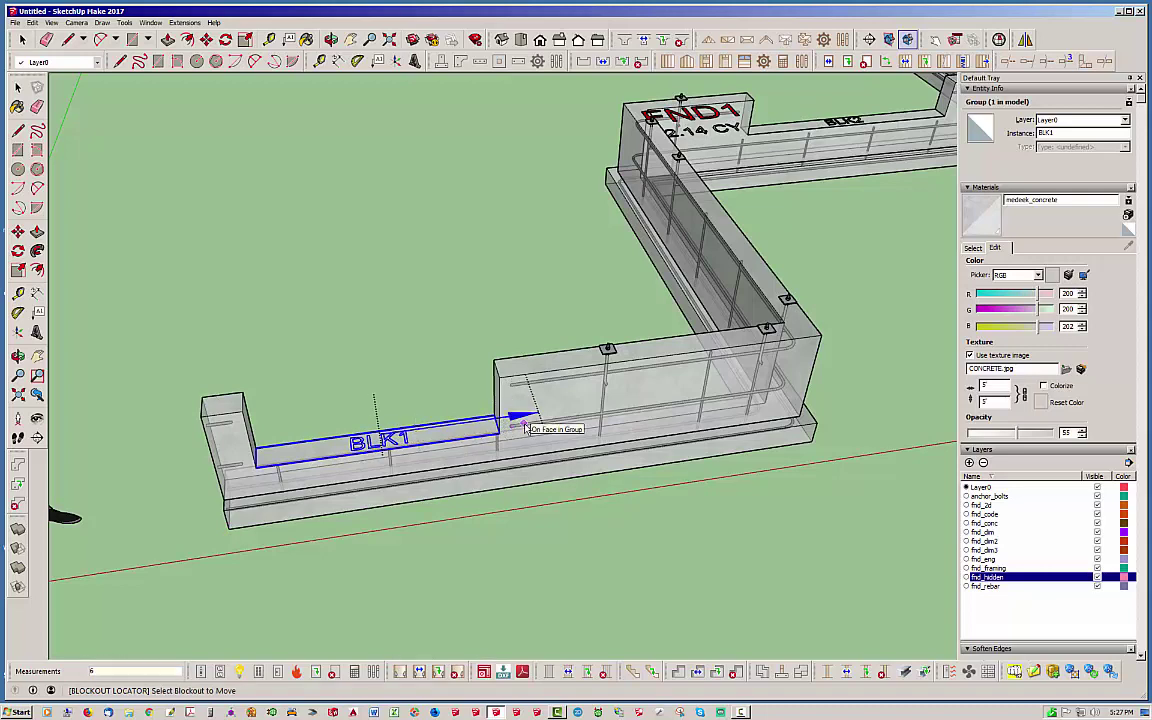
click(525, 428)
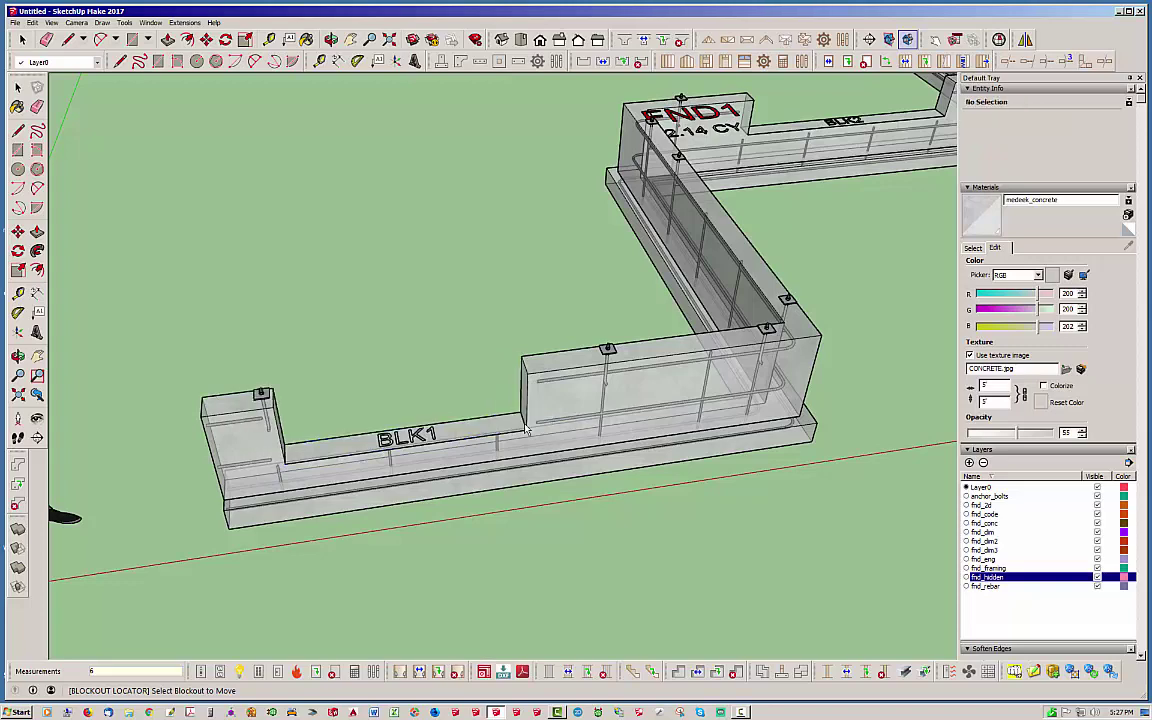
middle_drag(350, 448, 290, 350)
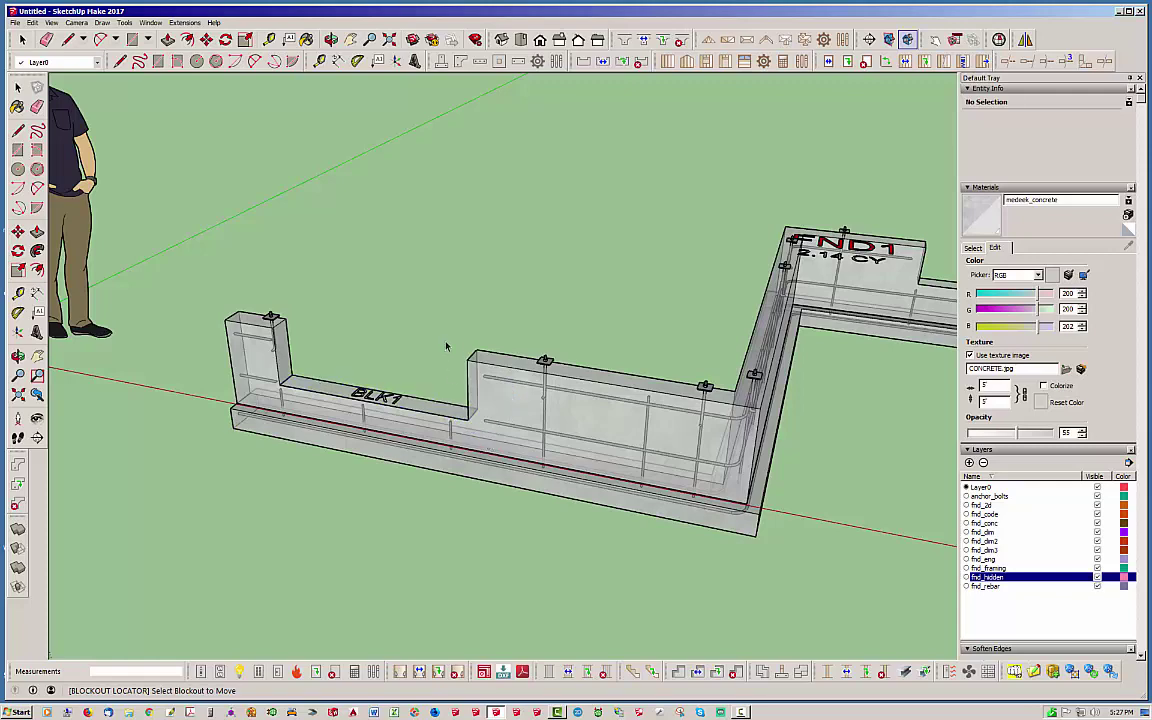
scroll(99, 437, down, 6)
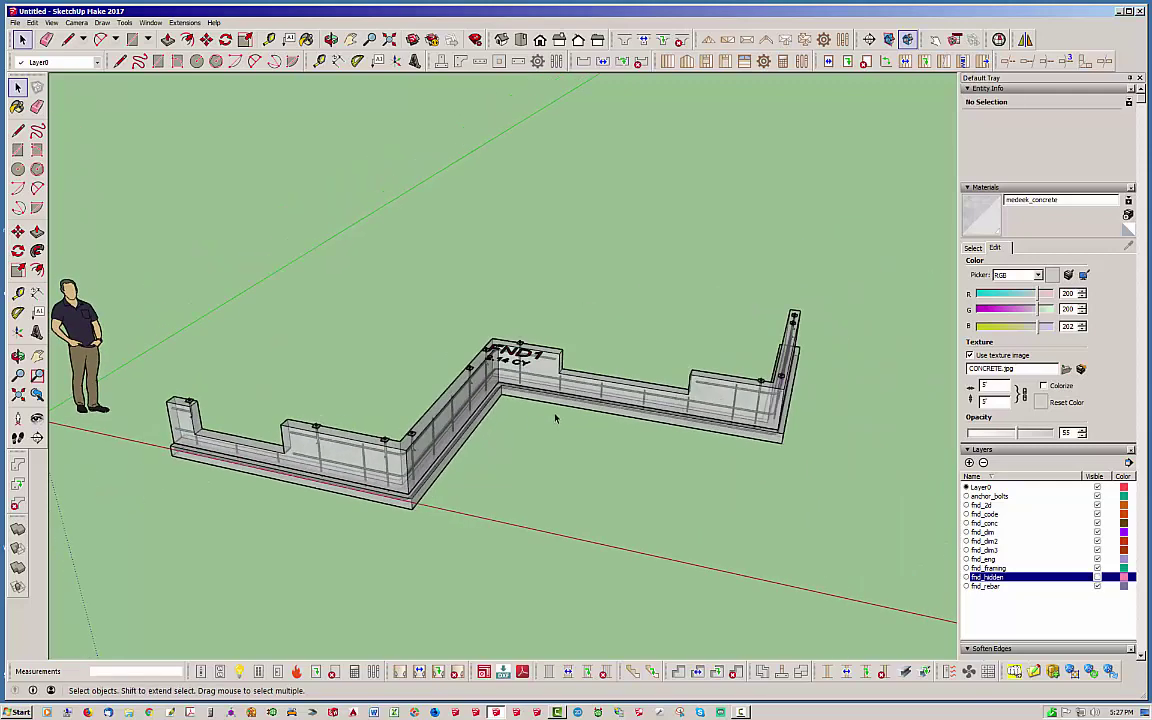
scroll(548, 411, up, 2)
scroll(694, 400, up, 3)
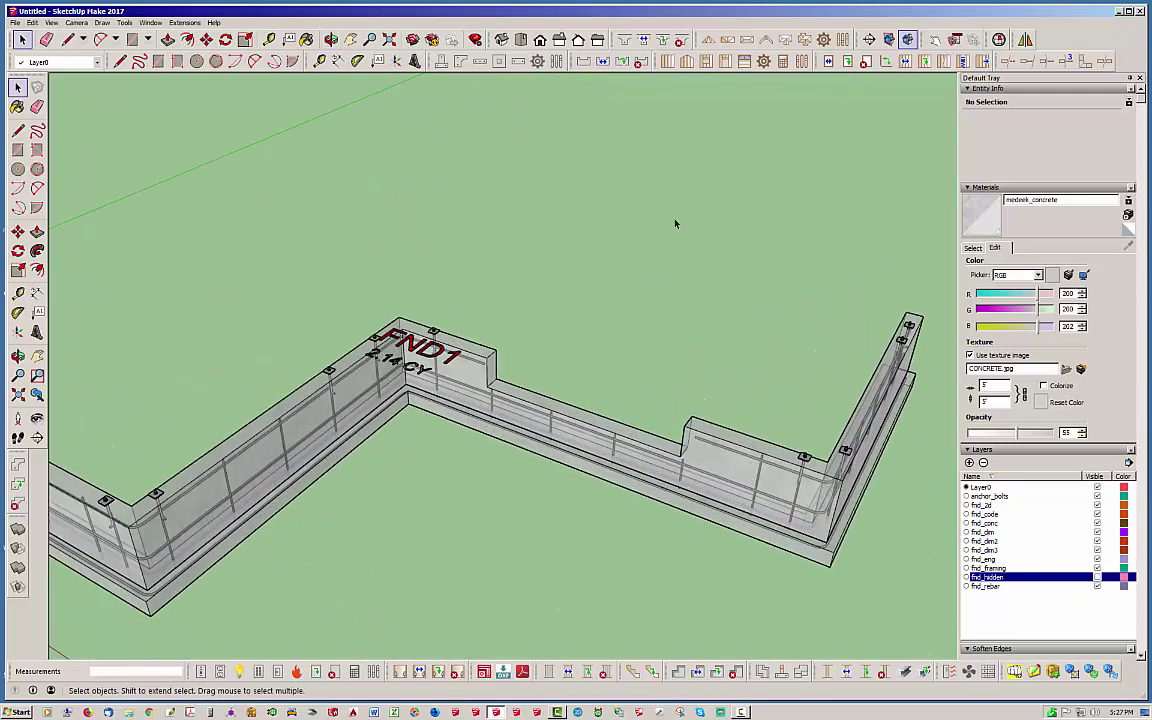
Step: Delete the BLK2 blockout from the far wall
middle_drag(615, 278, 707, 177)
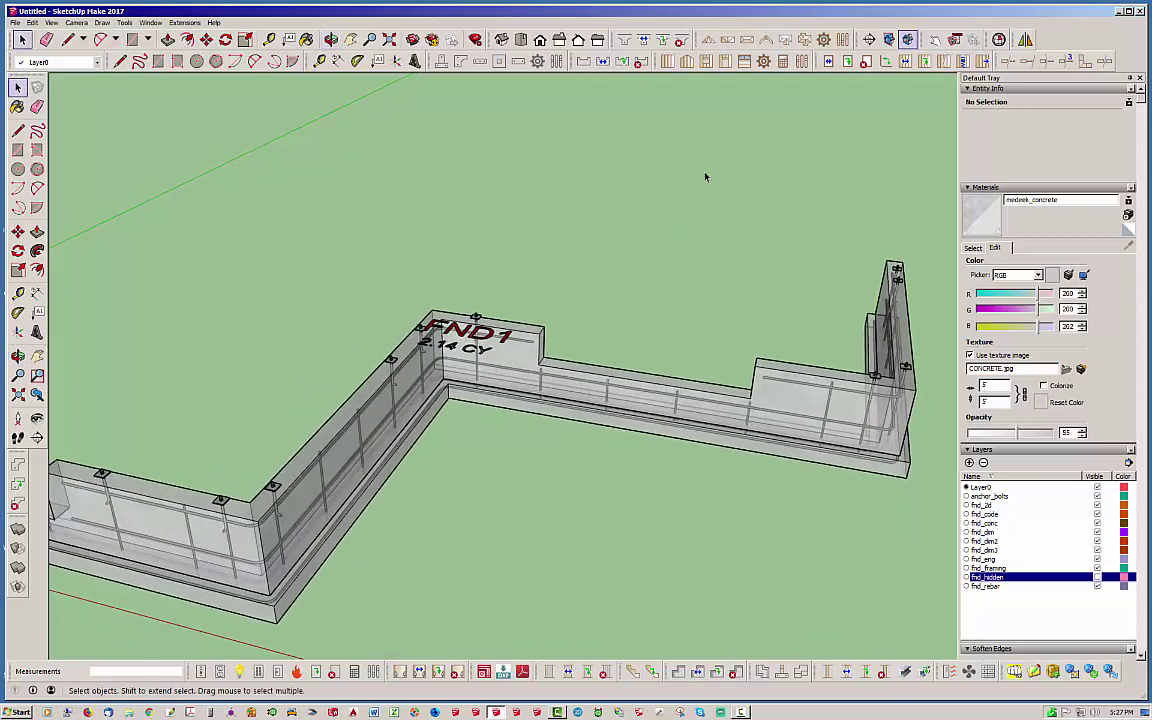
click(643, 63)
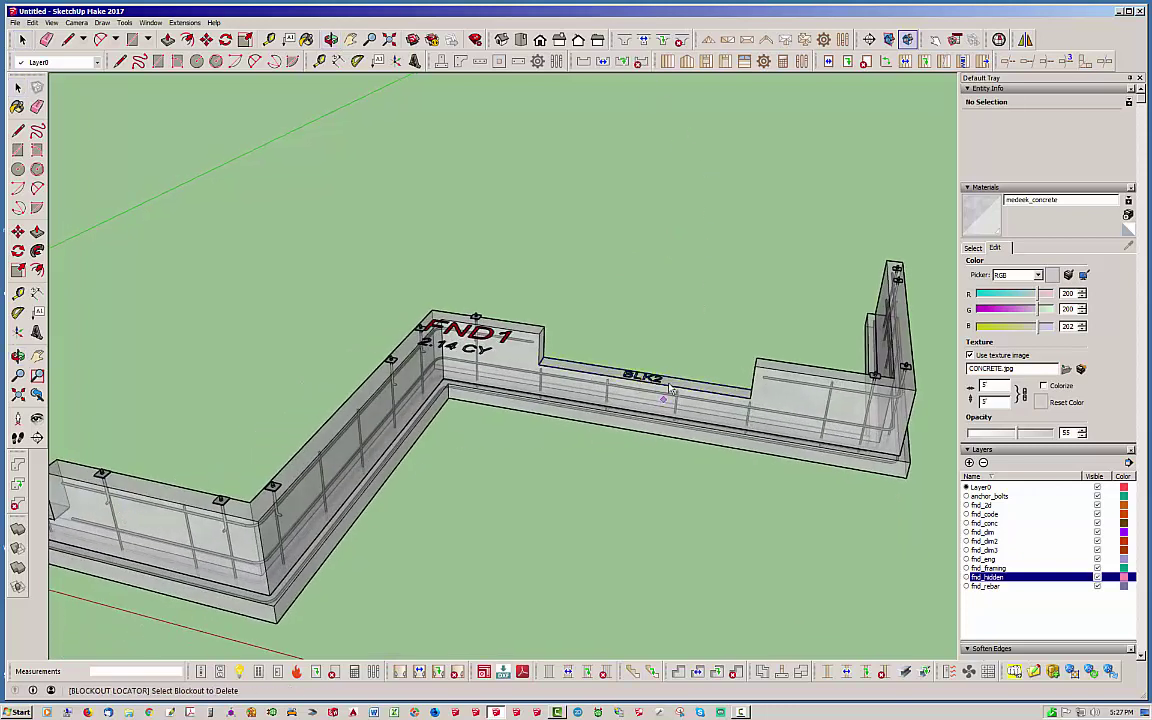
click(640, 383)
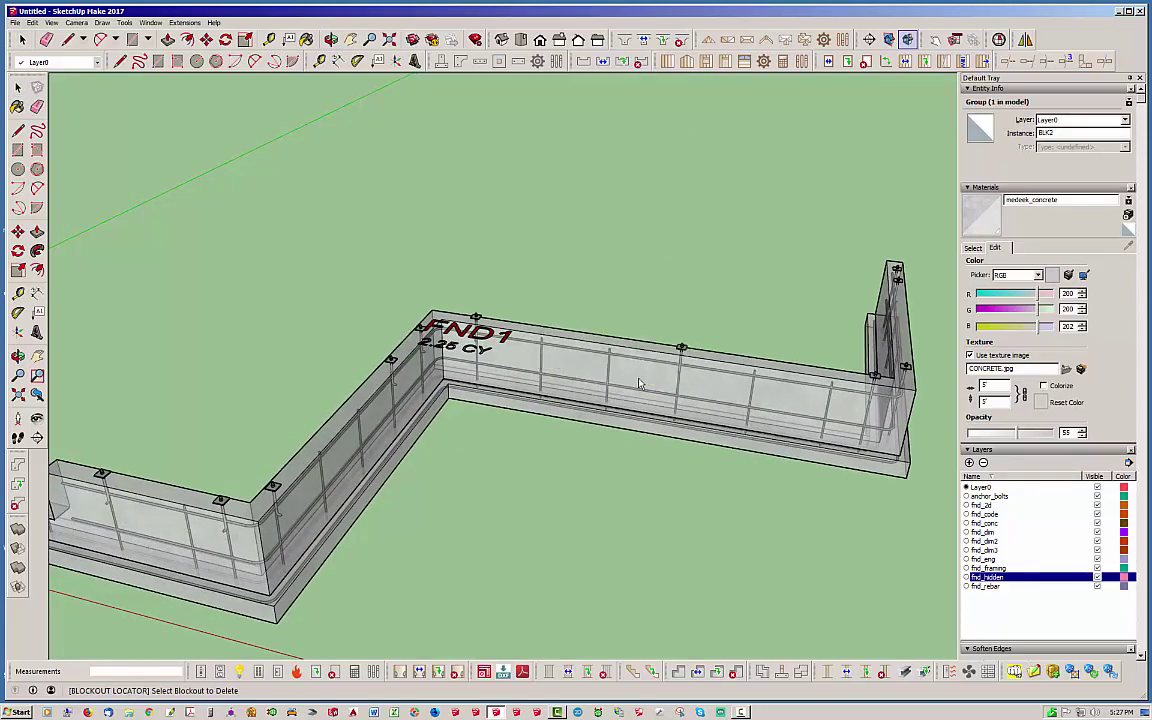
Step: Delete the BLK1 blockout from the near wall and return to the Select tool
scroll(786, 372, down, 3)
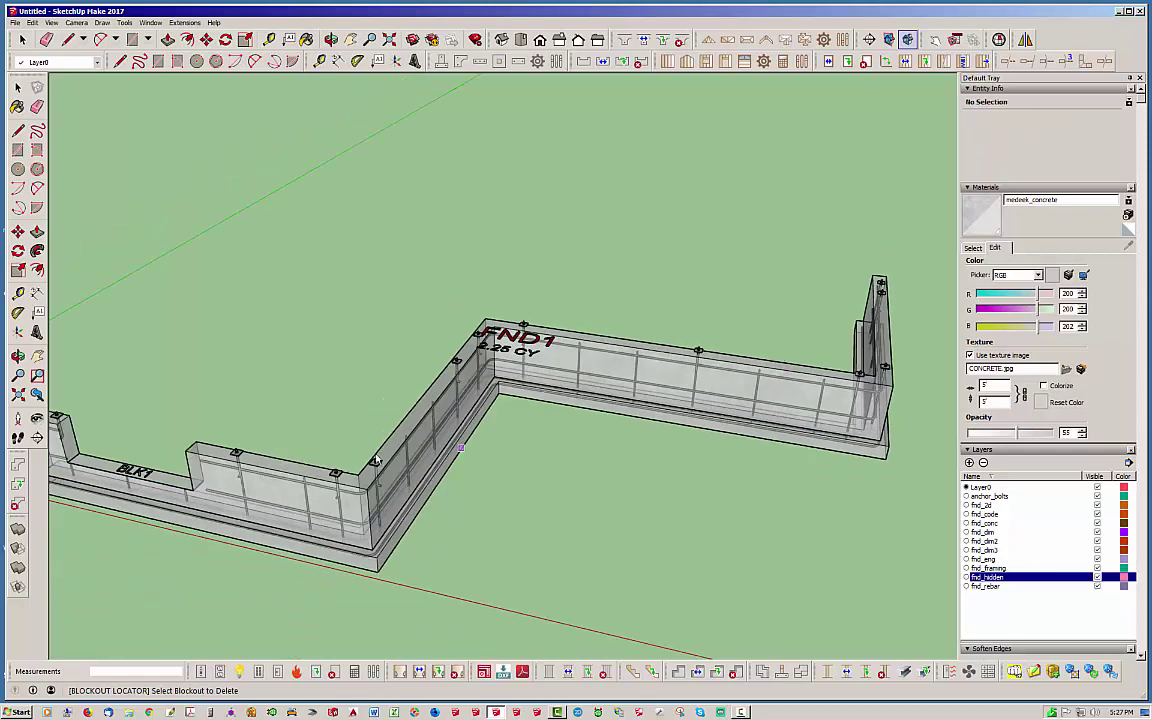
middle_drag(786, 372, 600, 443)
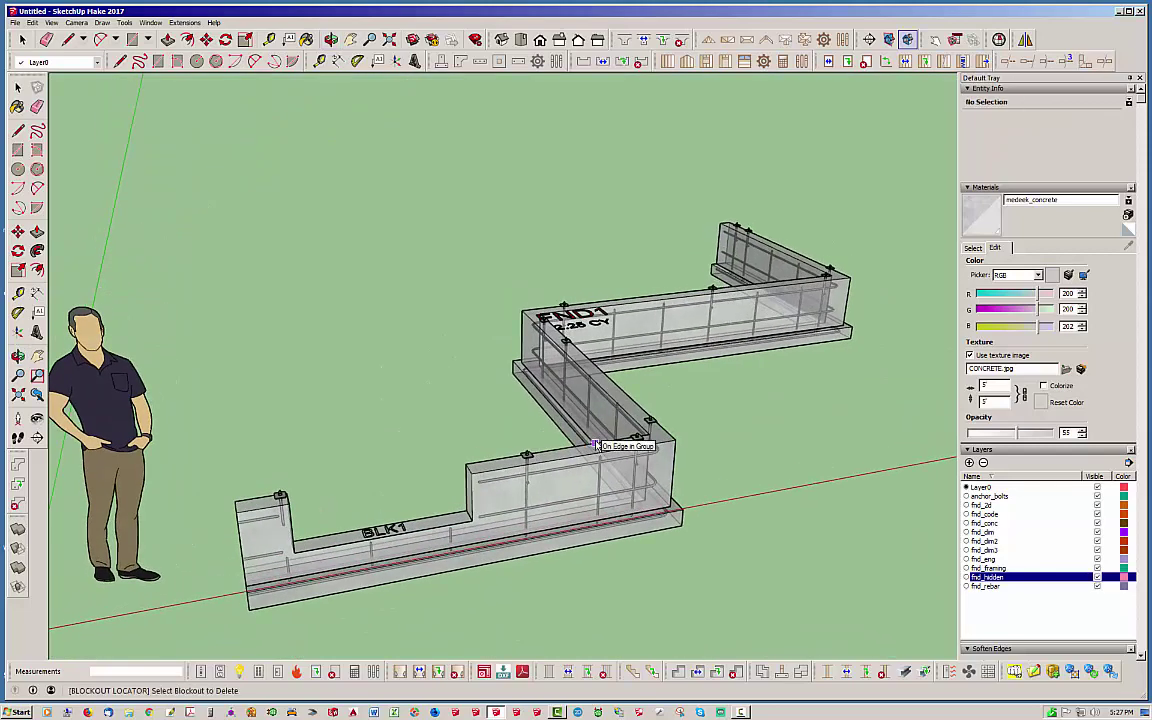
click(345, 490)
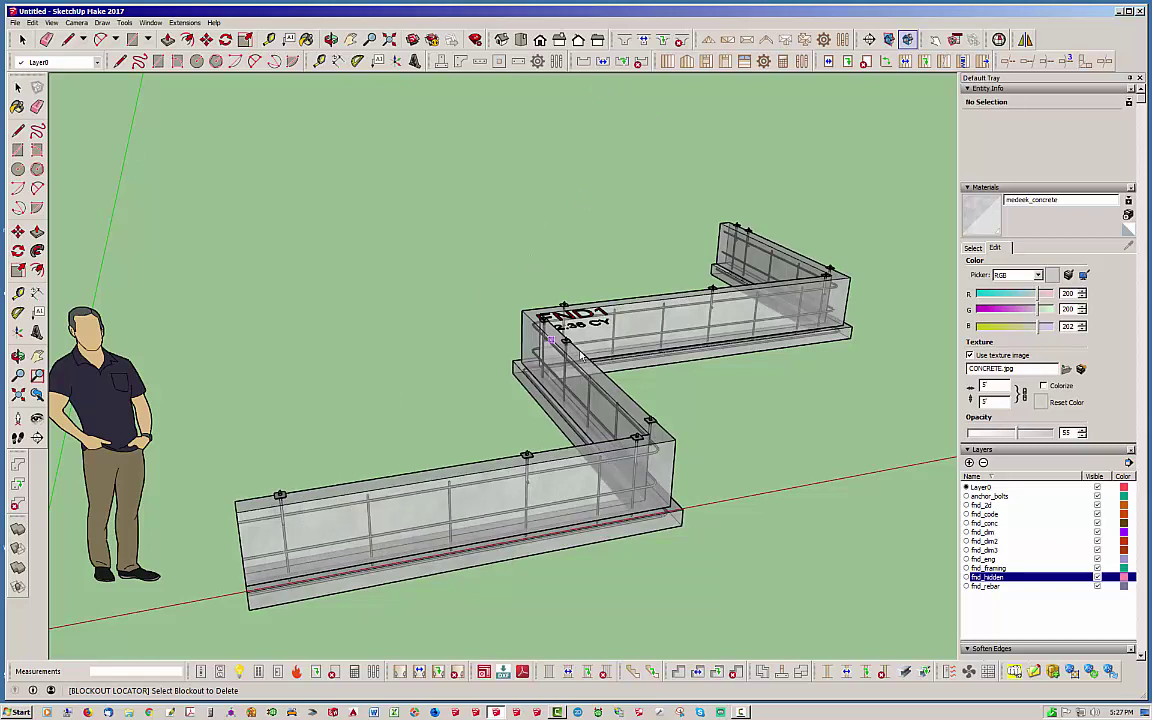
key(space)
middle_drag(662, 308, 295, 340)
middle_drag(556, 390, 468, 340)
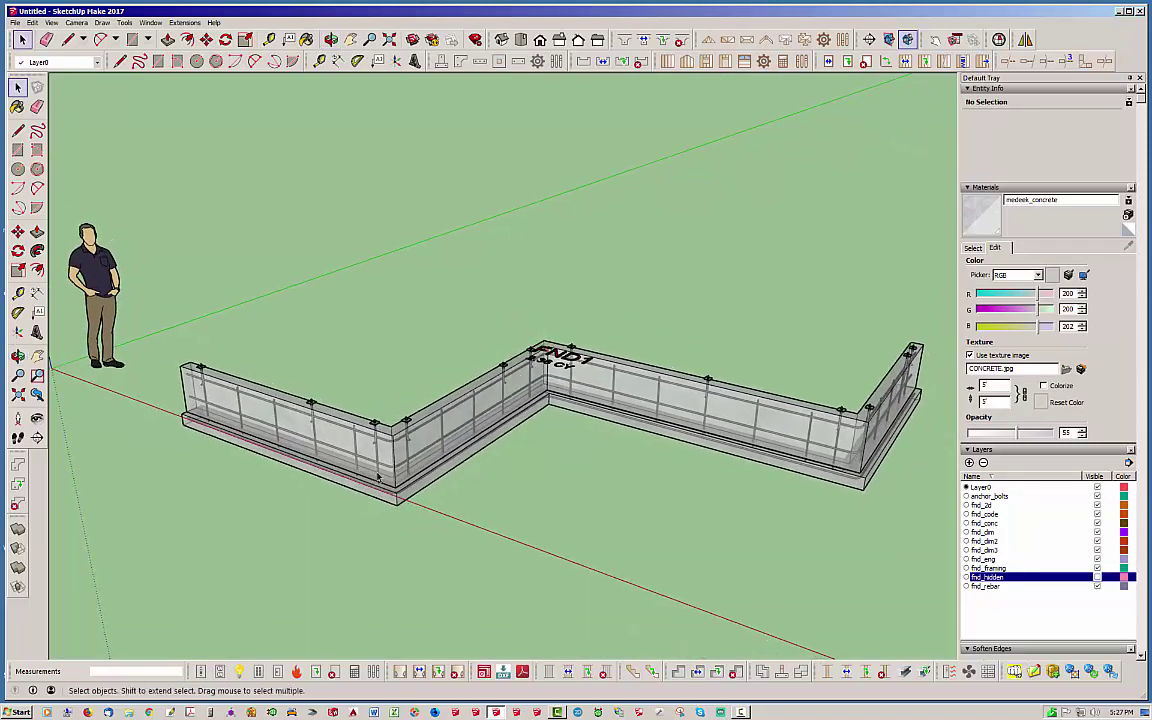
Step: Place a 72-inch-wide, 12-inch-deep blockout in the far wall beside the FND1 corner
click(582, 61)
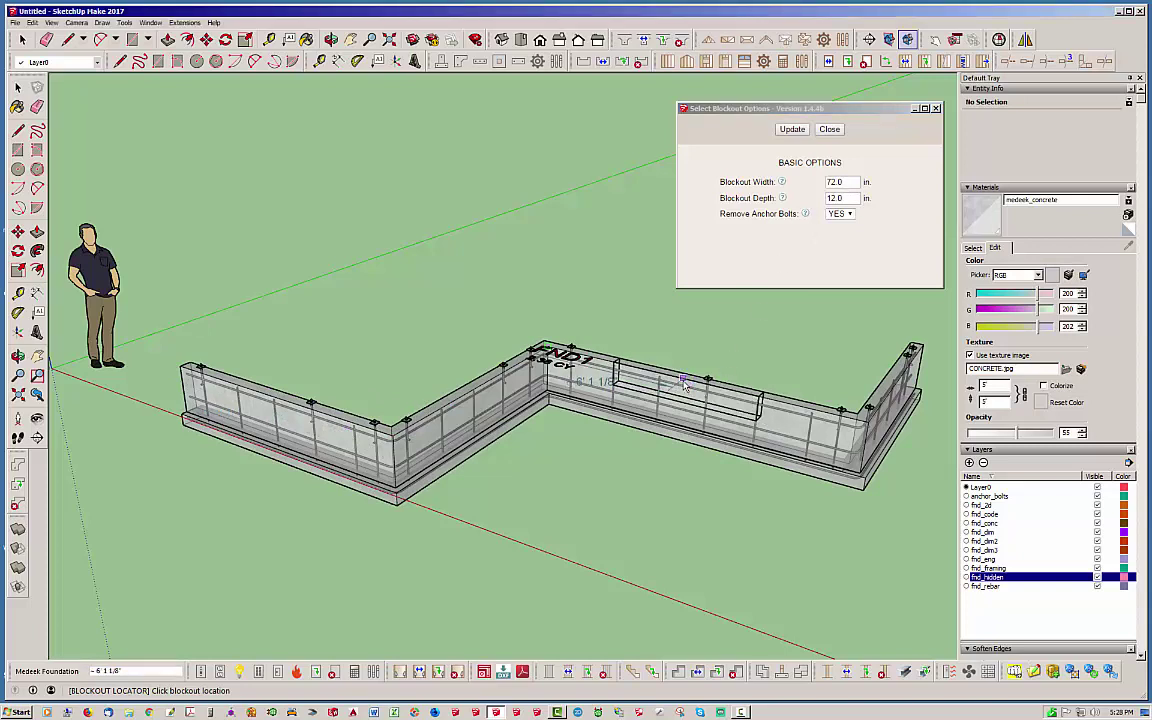
click(684, 386)
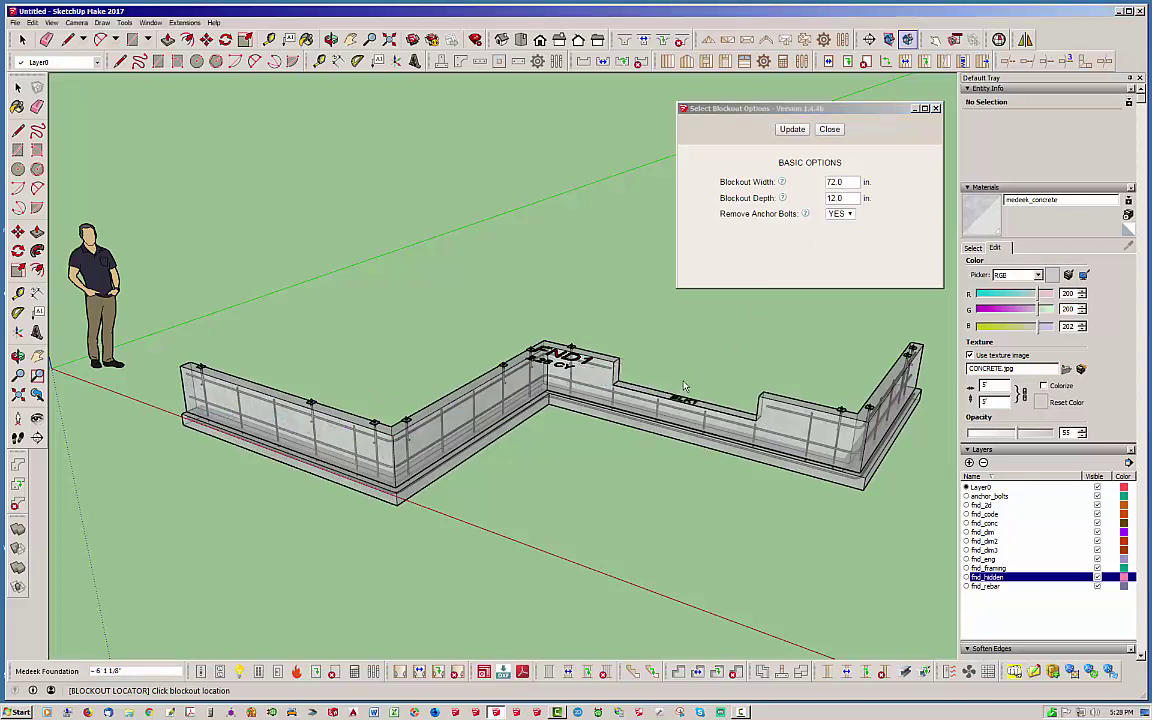
click(829, 129)
middle_drag(475, 345, 571, 430)
scroll(571, 430, up, 3)
scroll(660, 430, down, 3)
Step: Set FPSF to YES in FND1's stemwall foundation settings and update to add insulation wings
right_click(690, 434)
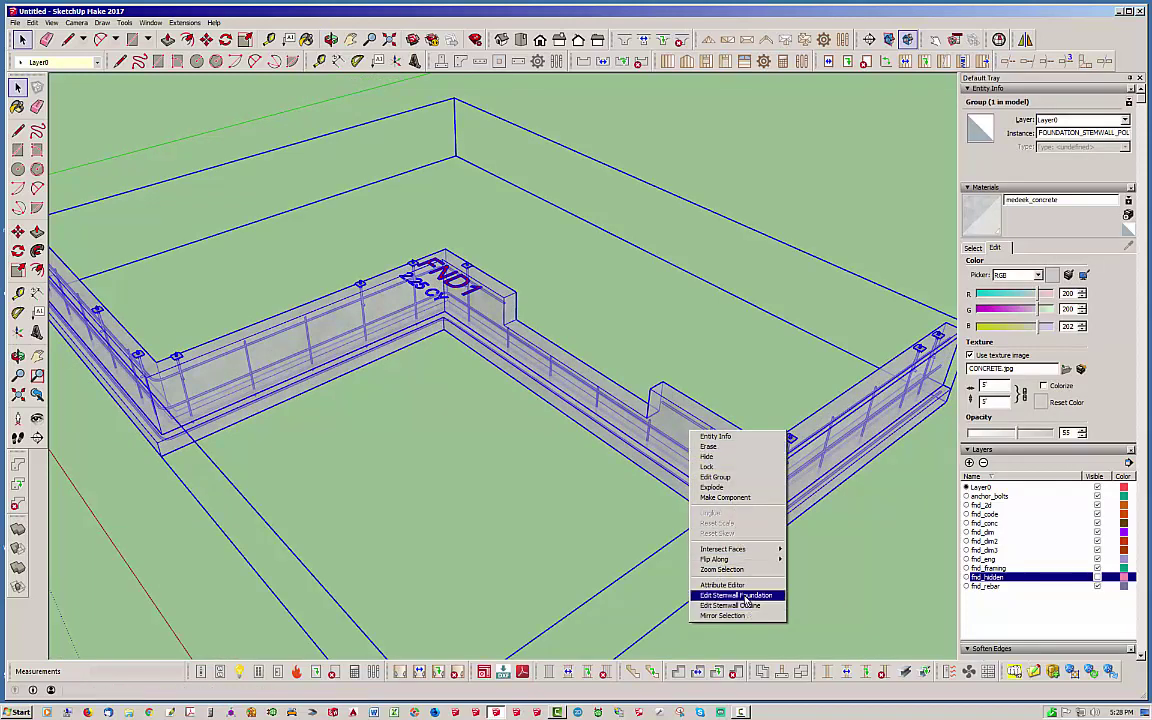
click(737, 595)
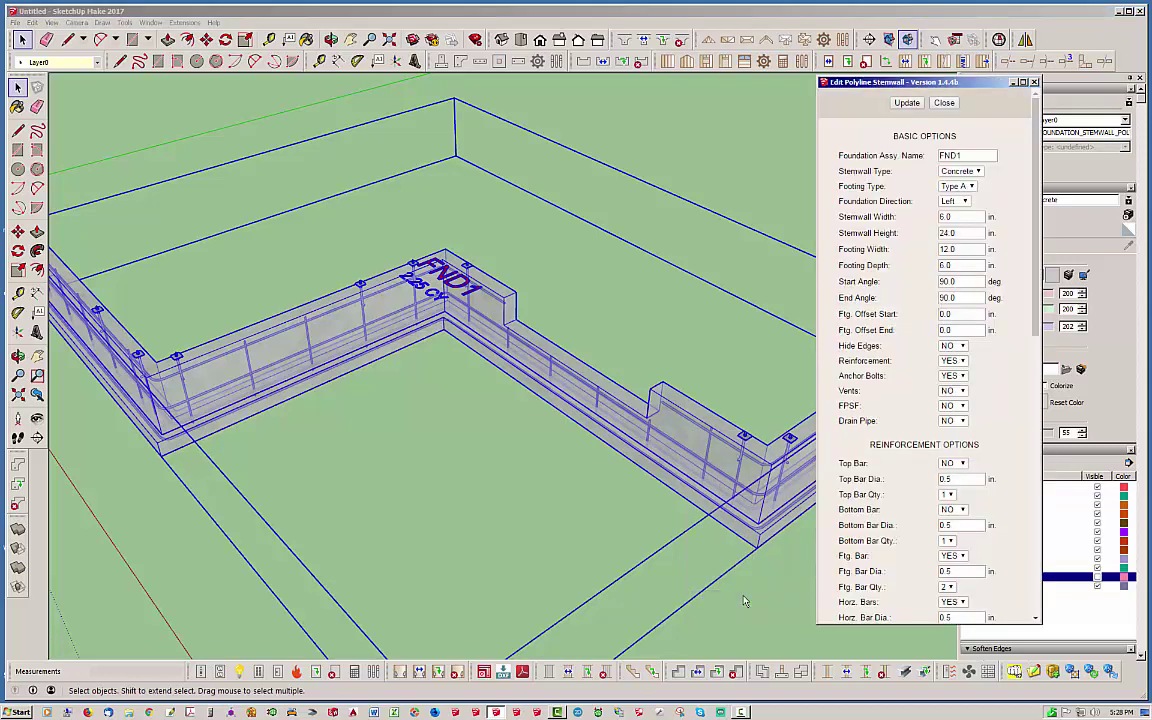
click(955, 408)
click(950, 427)
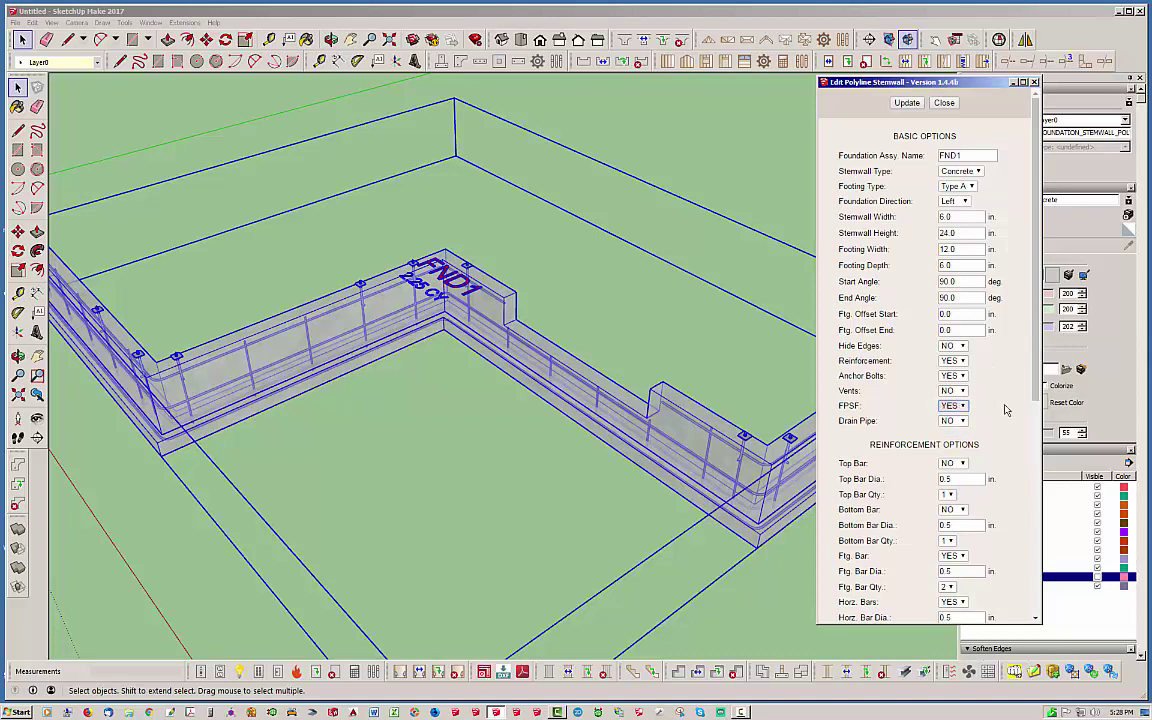
click(907, 104)
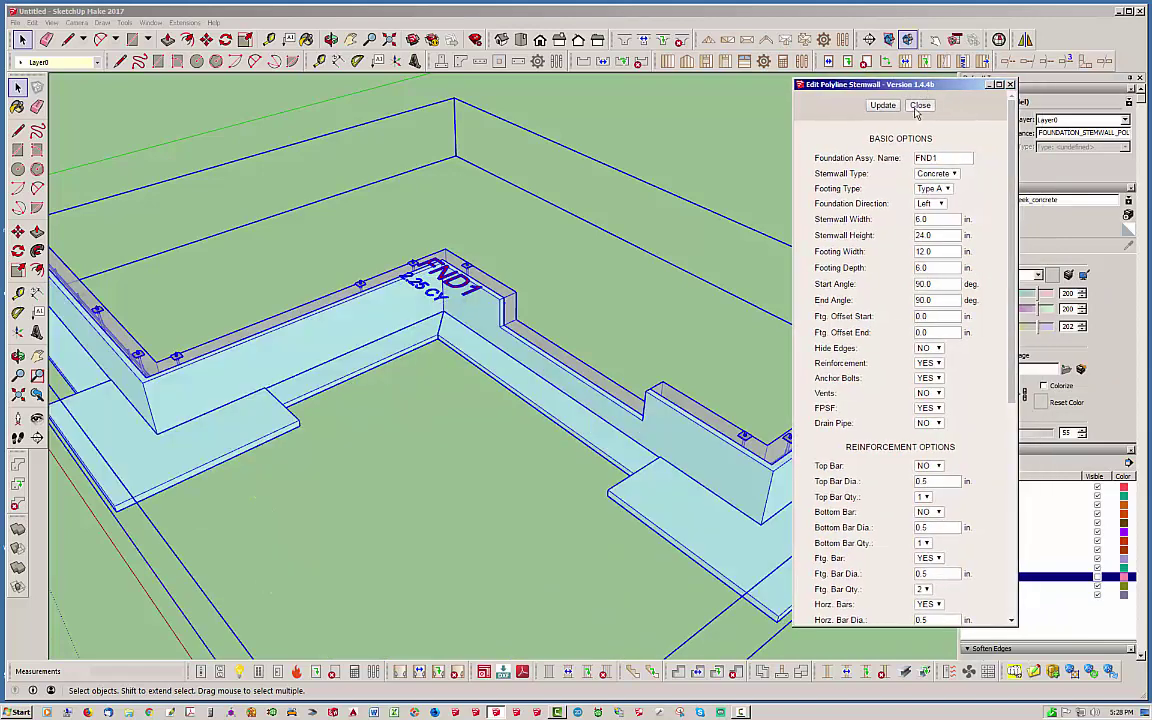
click(920, 105)
click(693, 312)
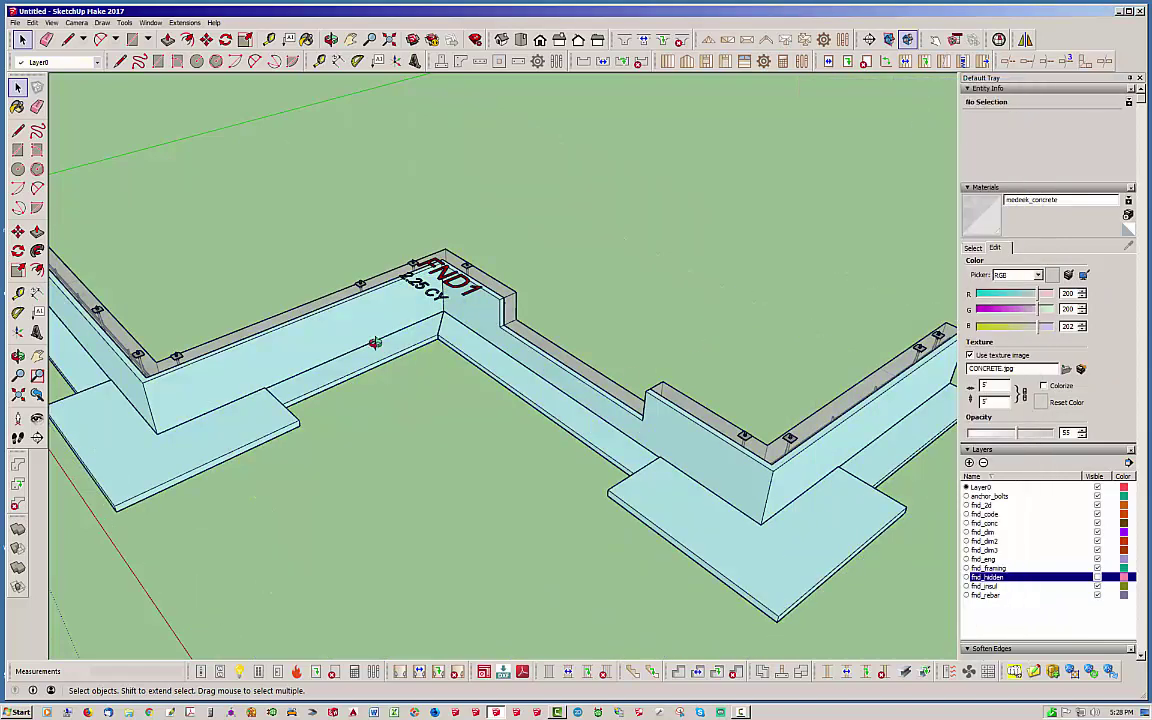
middle_drag(380, 342, 540, 265)
scroll(208, 343, up, 3)
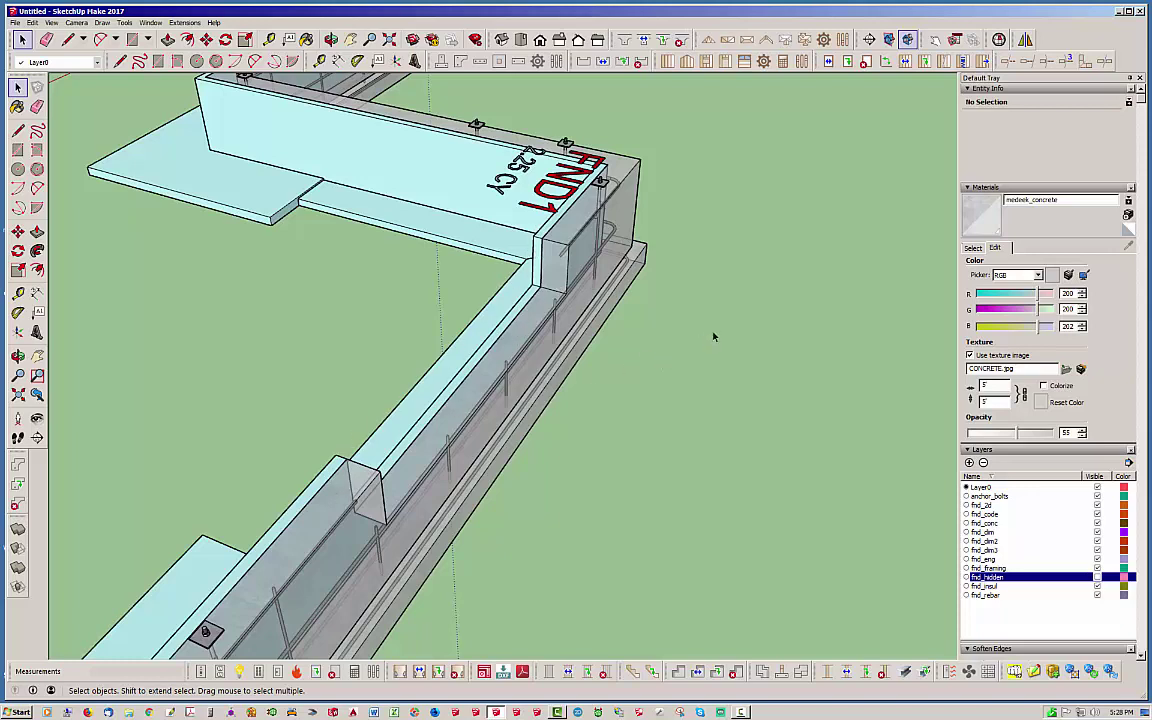
scroll(717, 283, down, 4)
middle_drag(717, 283, 463, 365)
scroll(362, 343, down, 3)
middle_drag(467, 292, 488, 328)
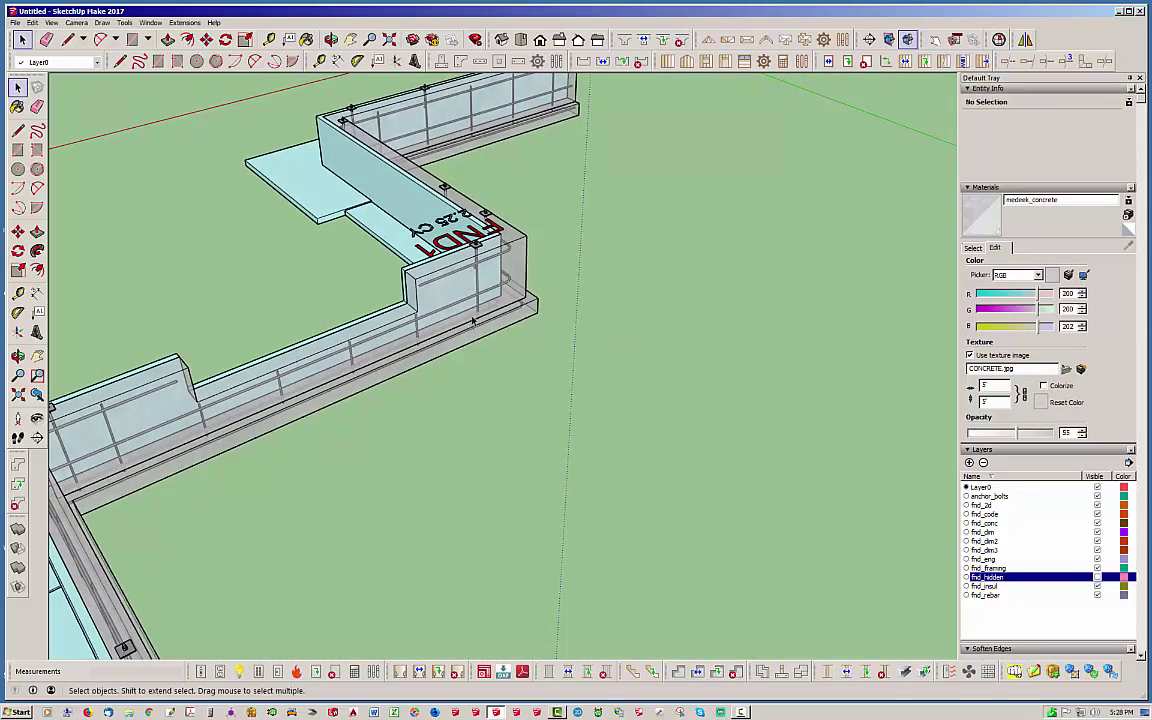